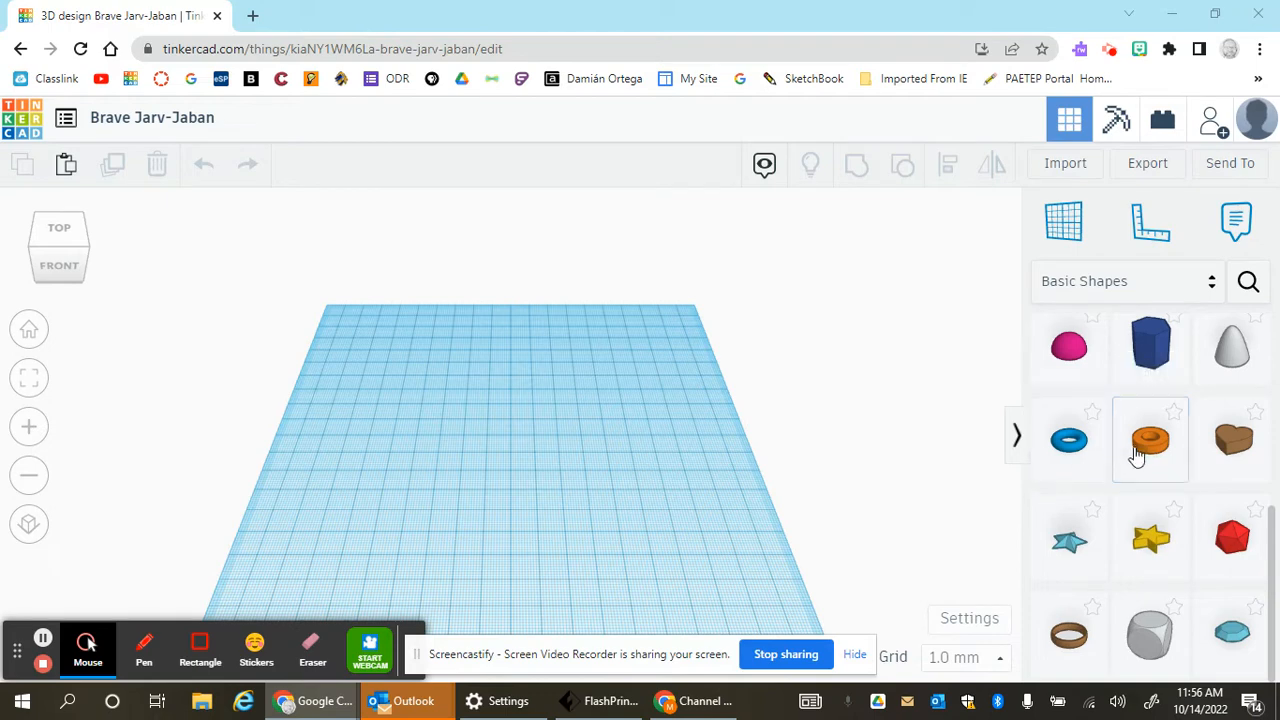
Step: Place a Tube from the Basic Shapes near the middle of the workplane and deselect it
{"action": "left_click_drag", "start_coordinate": [1152, 446], "coordinate": [516, 452]}
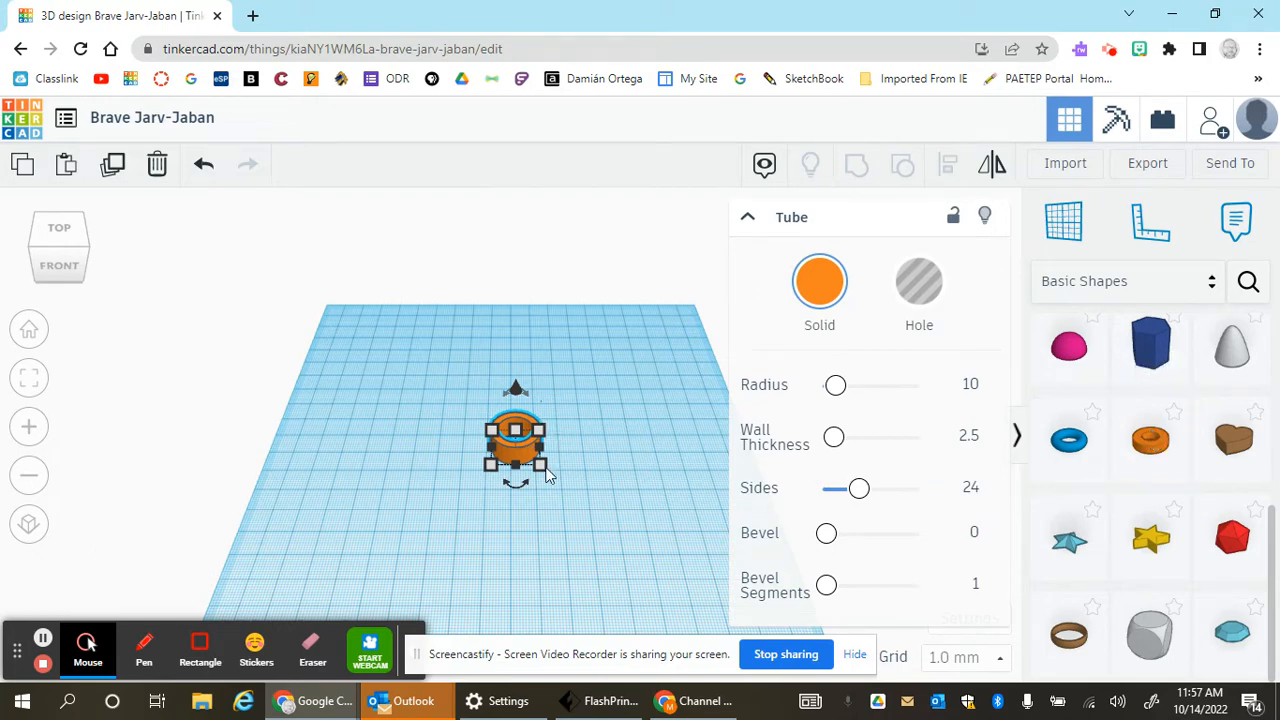
{"action": "left_click", "coordinate": [407, 451]}
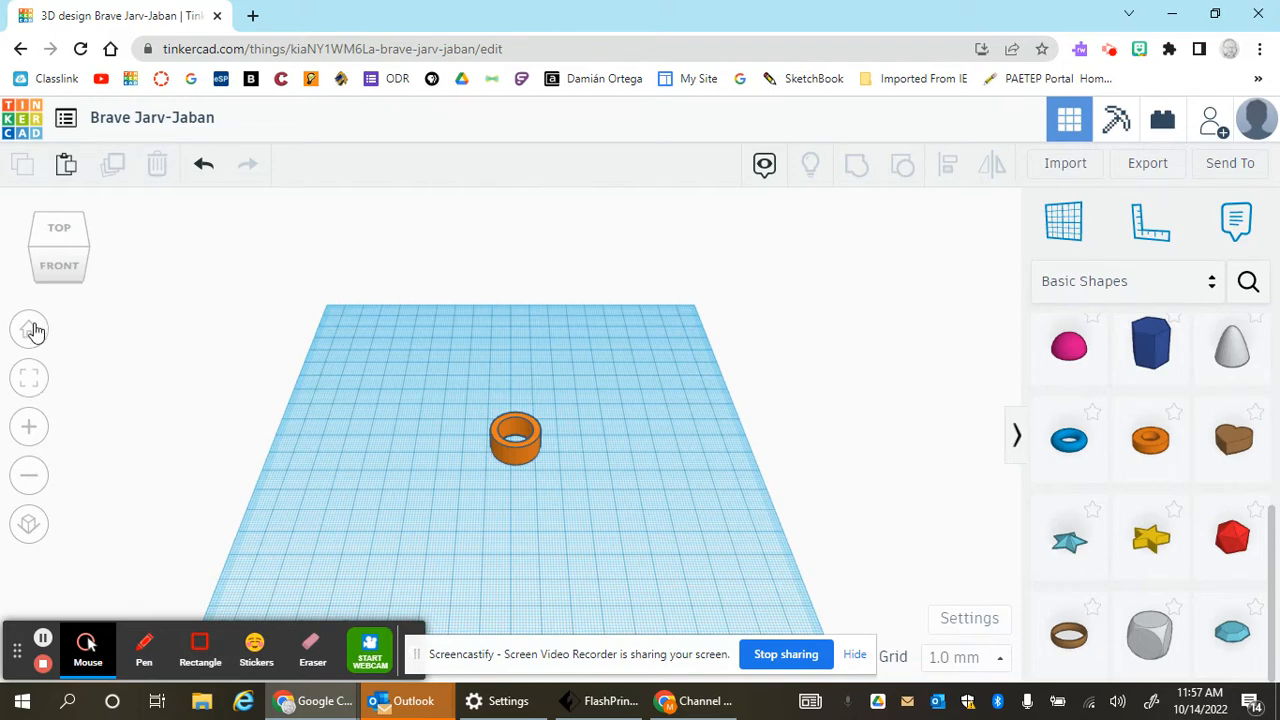
Step: Compare the home view of the whole workplane with the view fitted closely around the tube
{"action": "left_click", "coordinate": [29, 378]}
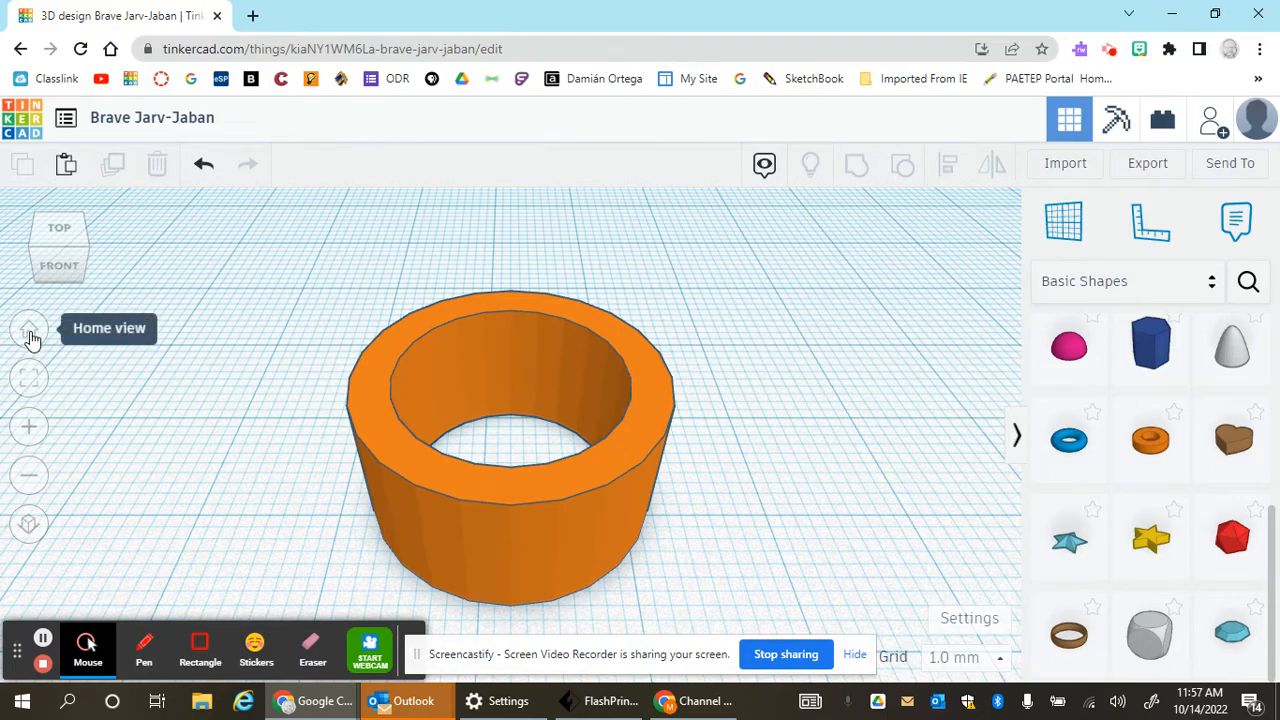
{"action": "left_click", "coordinate": [30, 336]}
{"action": "left_click", "coordinate": [28, 378]}
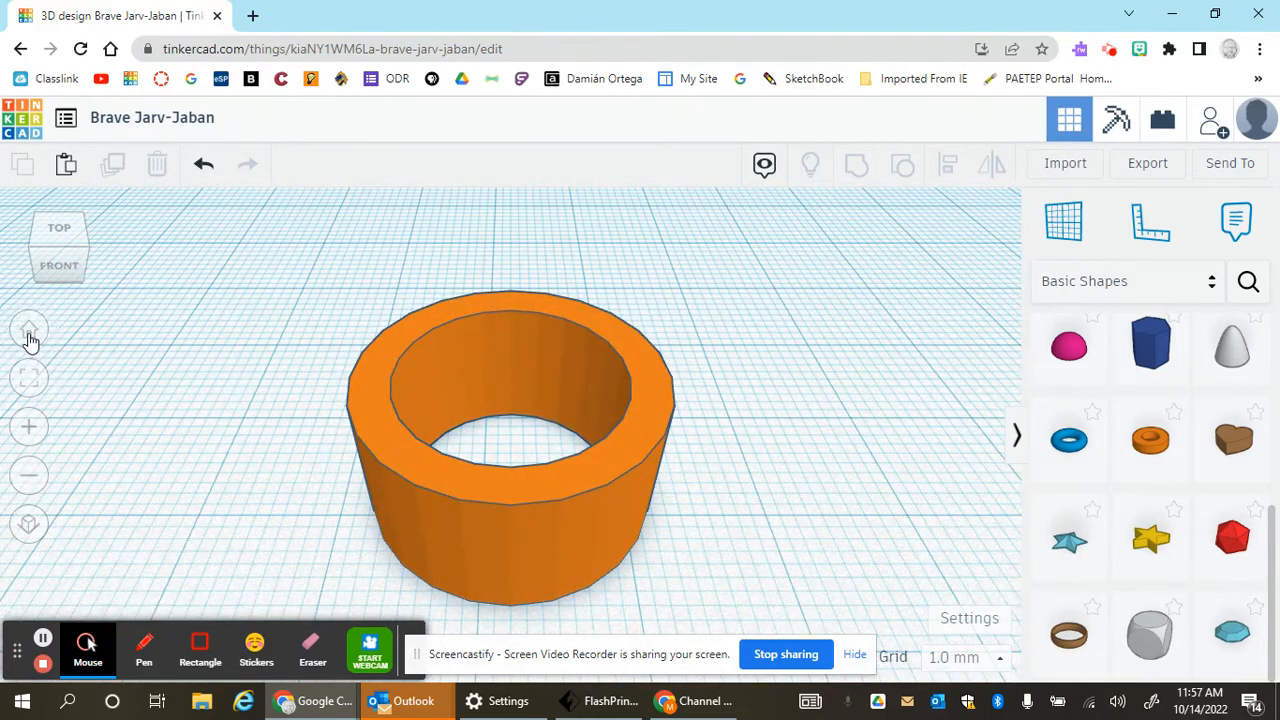
{"action": "left_click", "coordinate": [30, 338]}
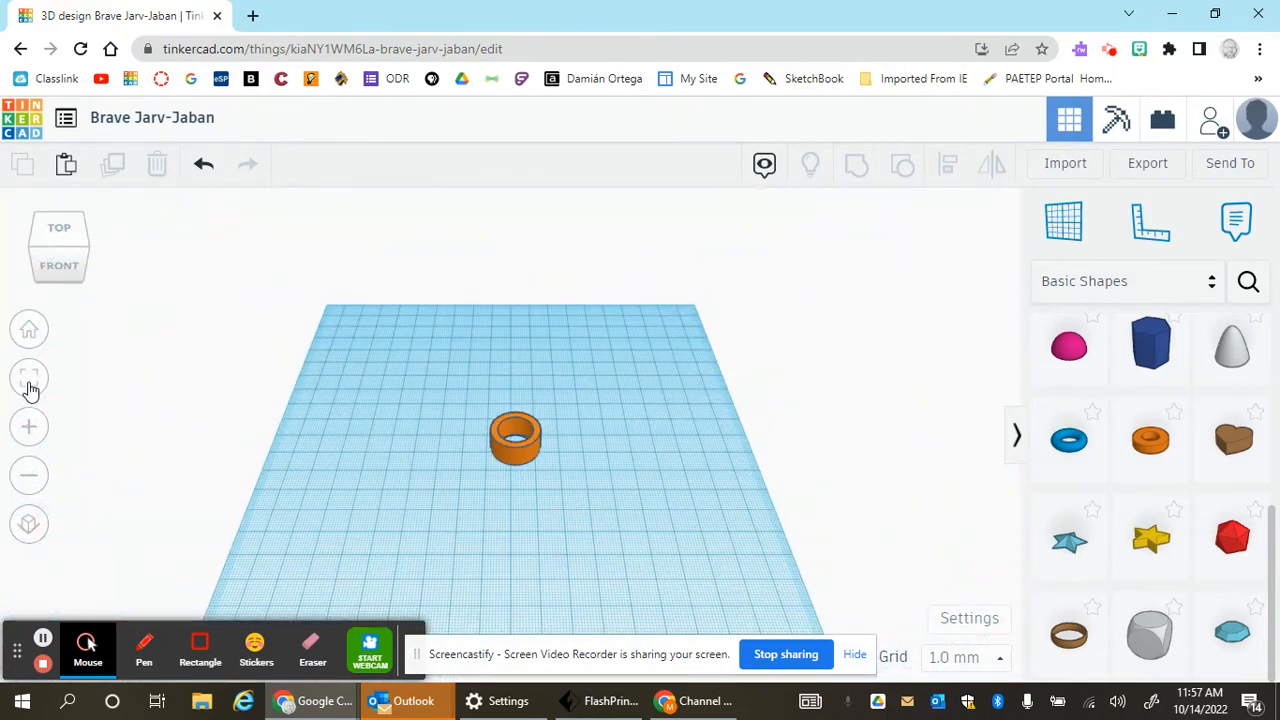
{"action": "left_click", "coordinate": [29, 380]}
{"action": "left_click", "coordinate": [28, 334]}
{"action": "left_click", "coordinate": [28, 388]}
{"action": "left_click", "coordinate": [29, 332]}
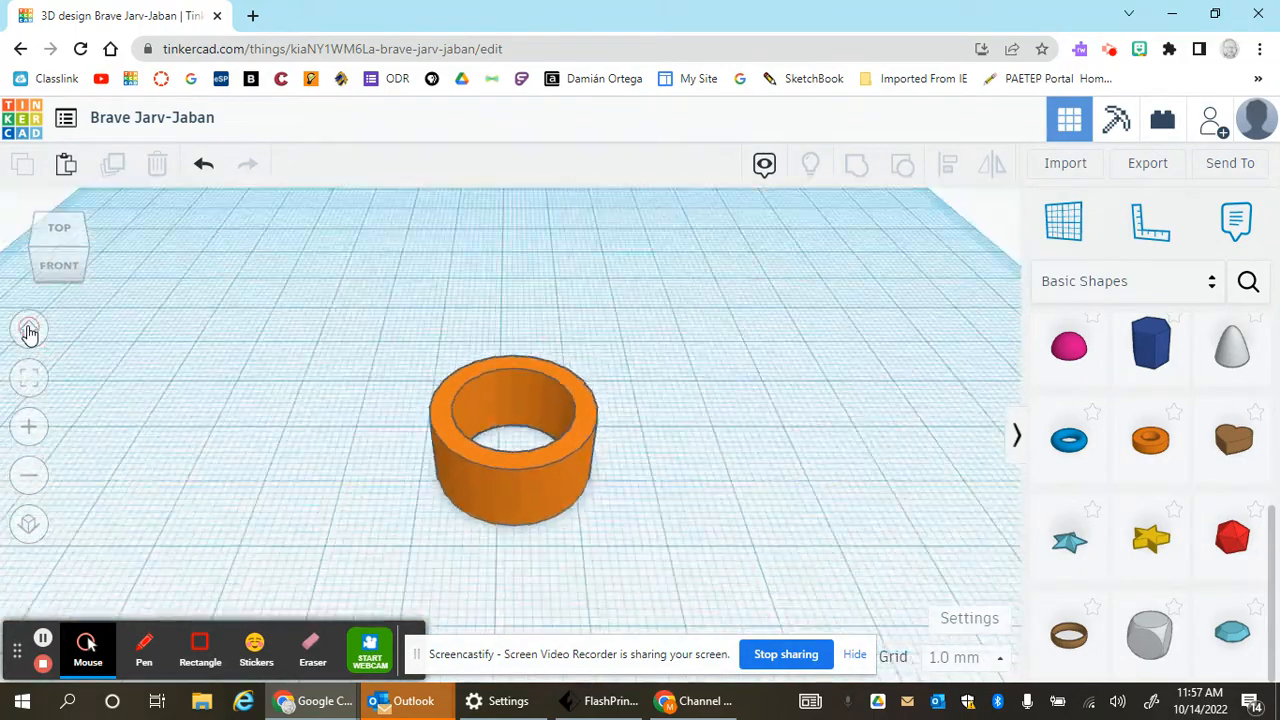
{"action": "left_click", "coordinate": [31, 380]}
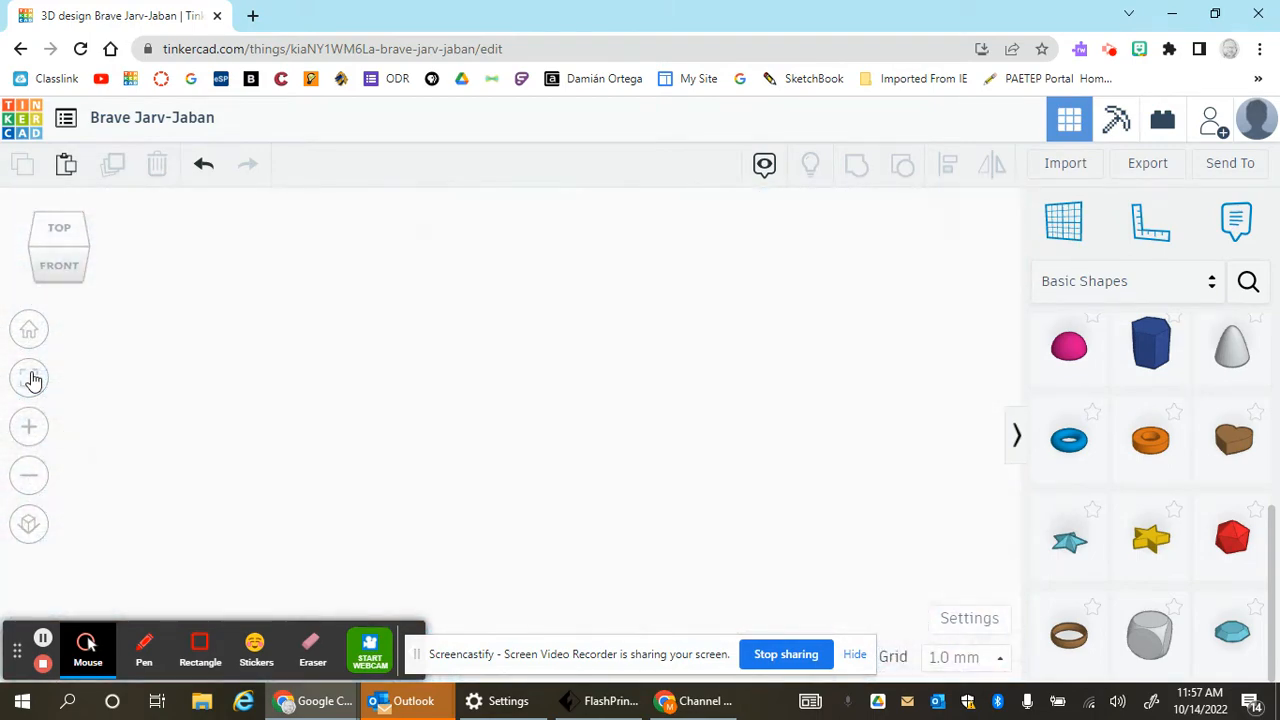
{"action": "right_click_drag", "start_coordinate": [545, 420], "coordinate": [551, 445]}
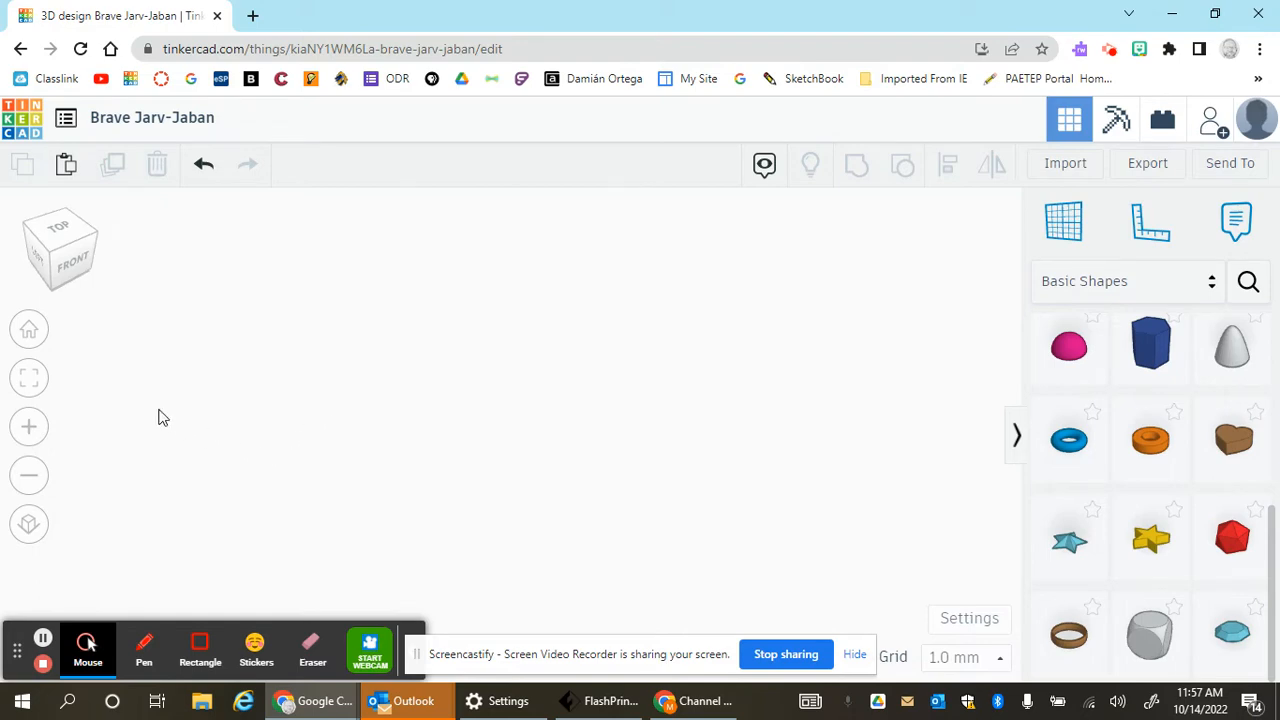
{"action": "left_click", "coordinate": [30, 332]}
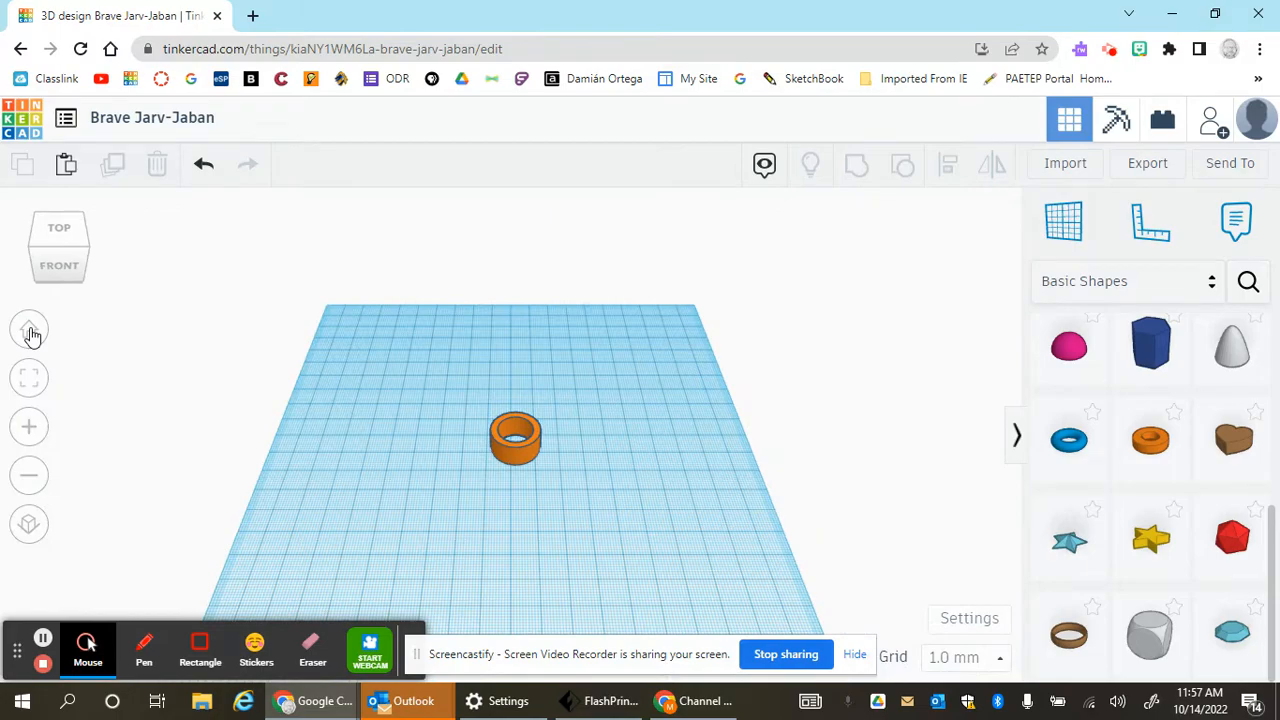
{"action": "left_click", "coordinate": [29, 378]}
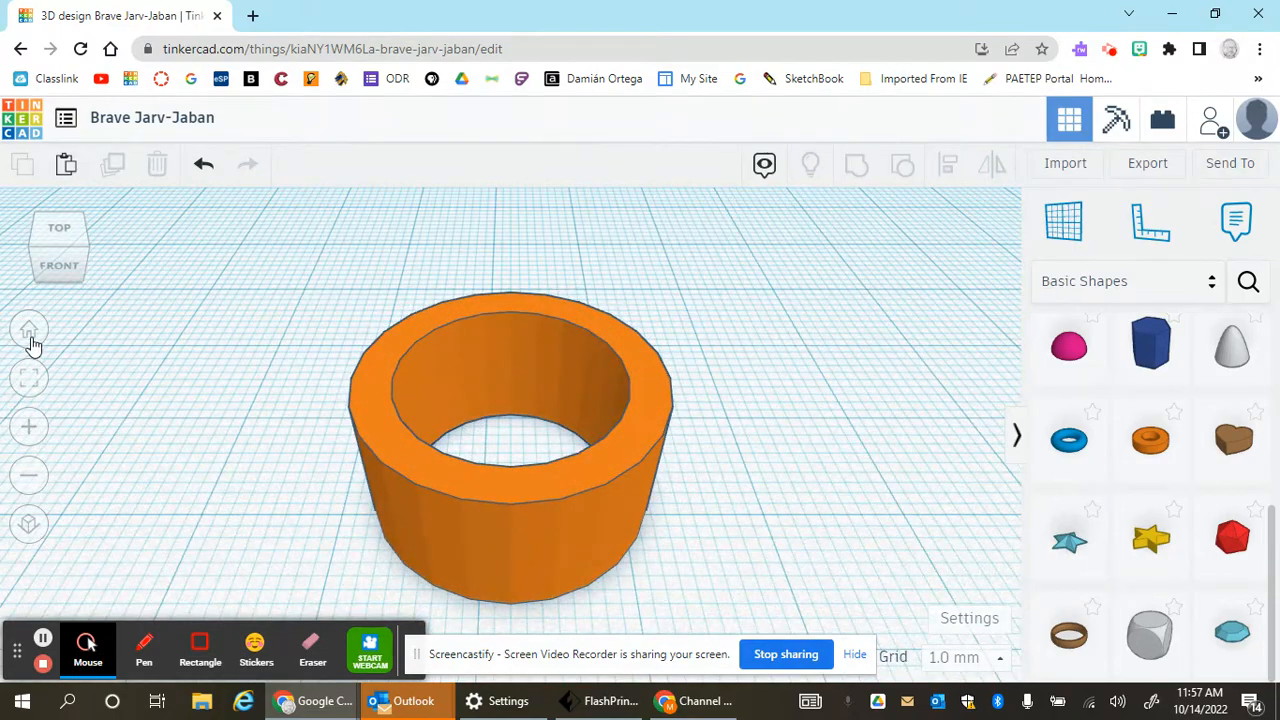
{"action": "left_click", "coordinate": [30, 332]}
{"action": "left_click", "coordinate": [31, 377]}
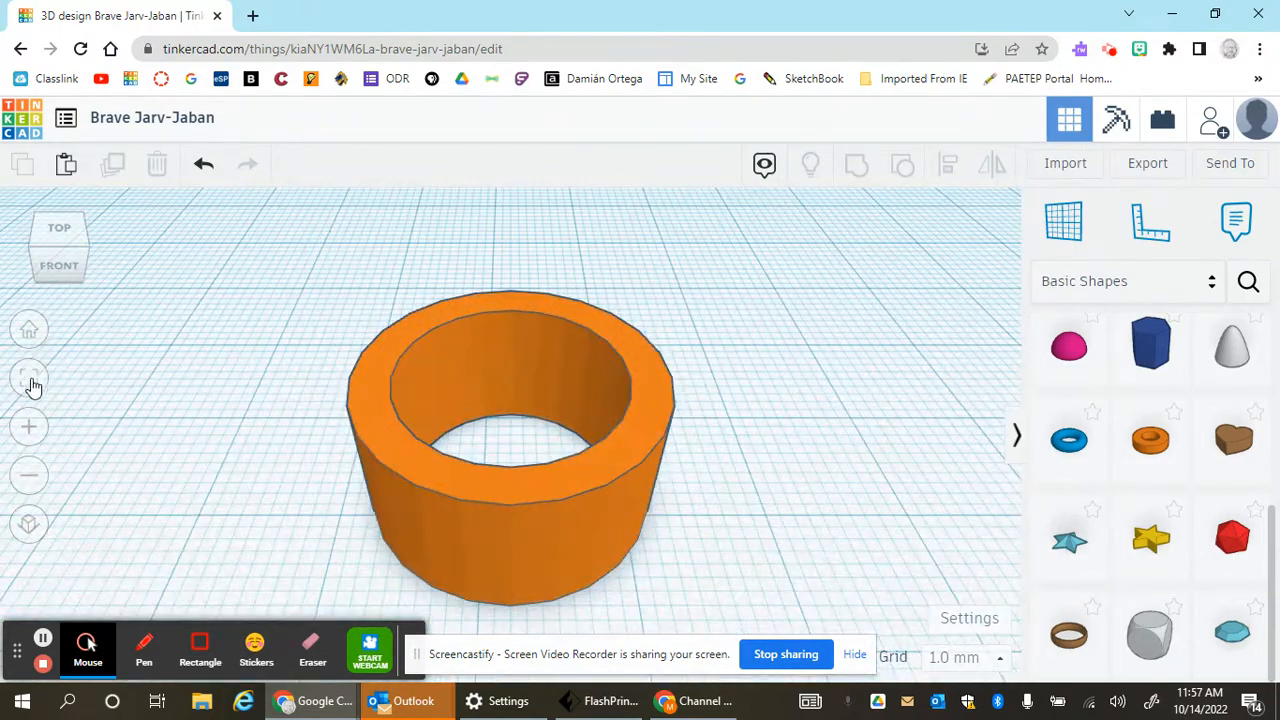
Step: Examine the tube at closer and farther zoom levels from the same viewing angle
{"action": "left_click", "coordinate": [31, 429]}
{"action": "left_click", "coordinate": [29, 425]}
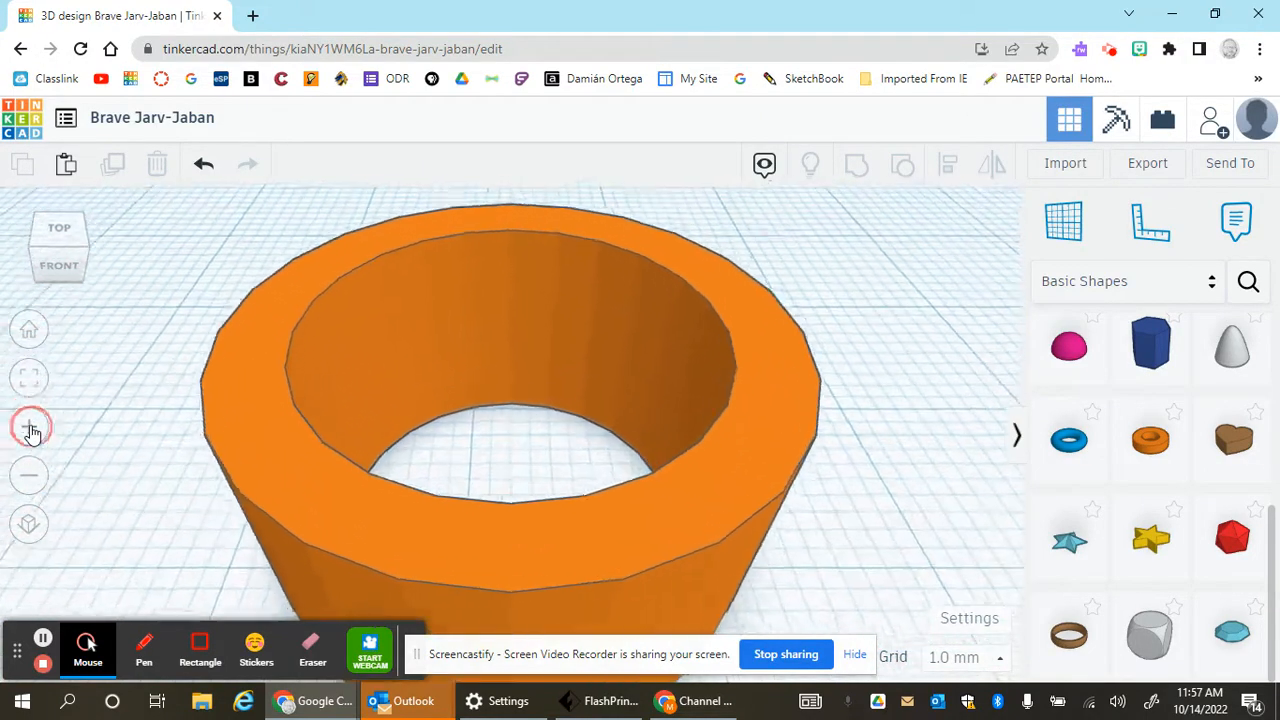
{"action": "left_click", "coordinate": [31, 479]}
{"action": "left_click", "coordinate": [31, 479]}
{"action": "left_click", "coordinate": [31, 479]}
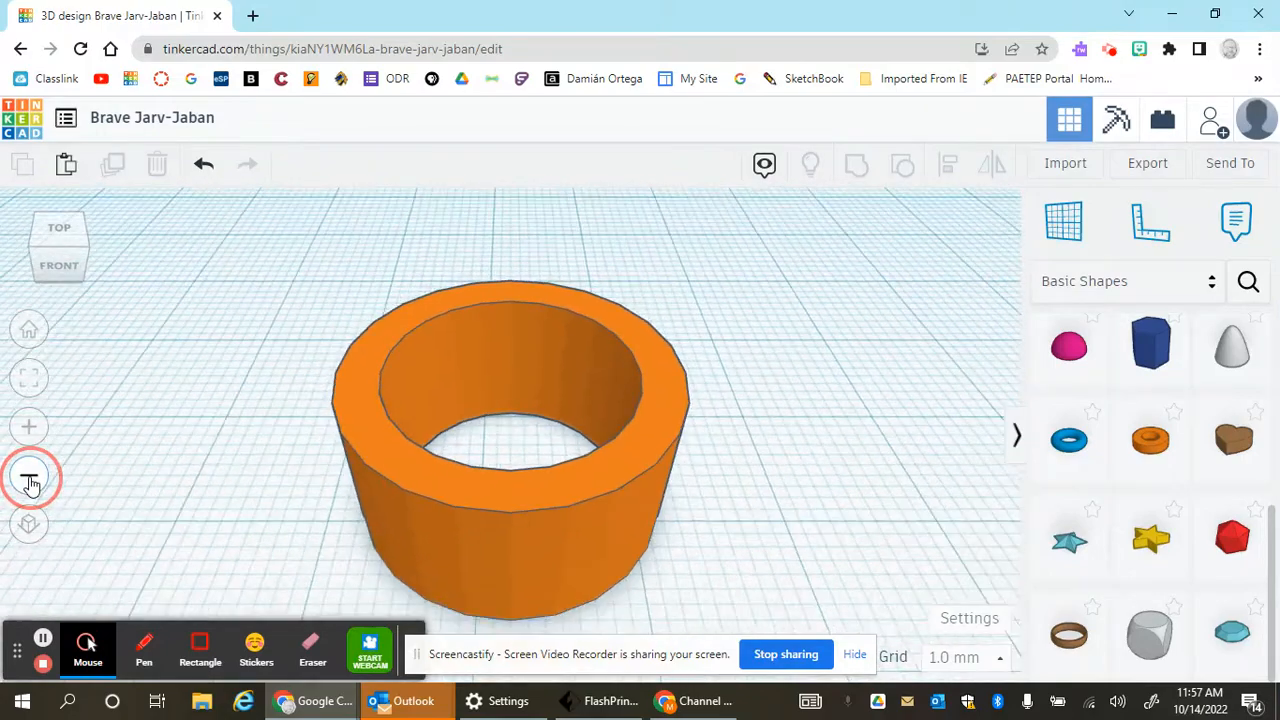
{"action": "left_click", "coordinate": [31, 479]}
{"action": "left_click", "coordinate": [27, 430]}
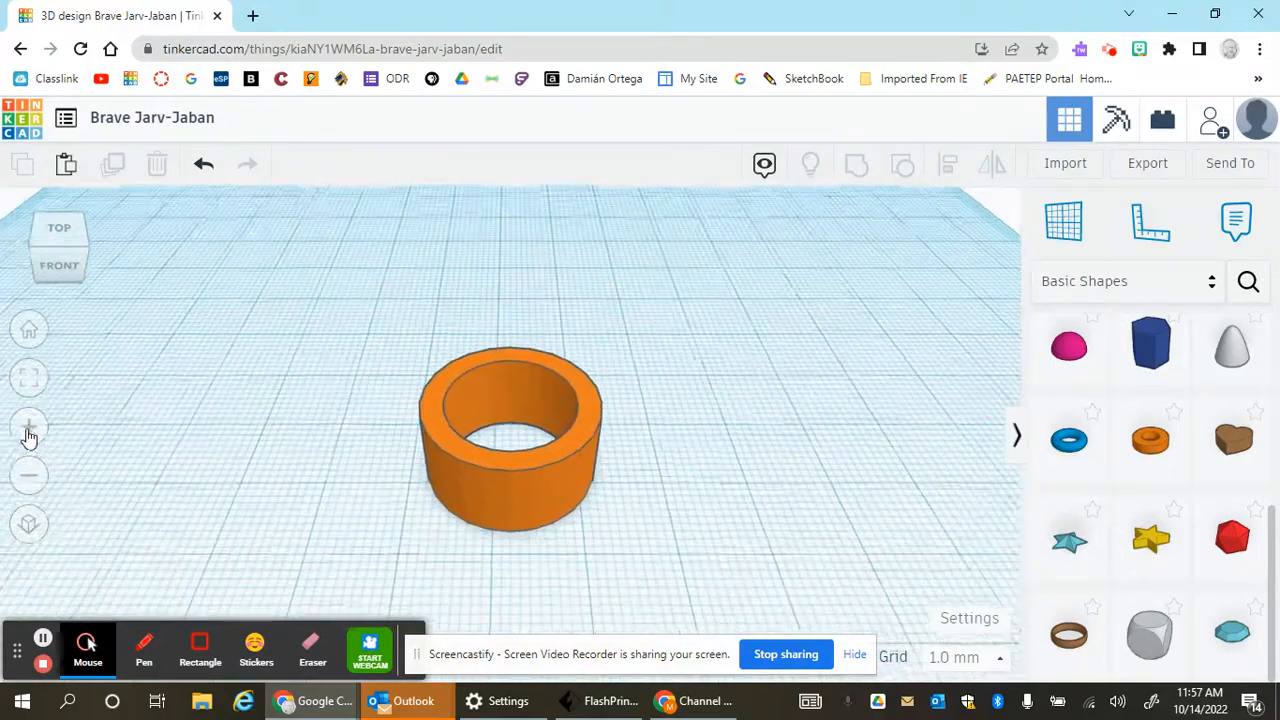
{"action": "left_click", "coordinate": [37, 479]}
{"action": "left_click", "coordinate": [36, 428]}
{"action": "left_click", "coordinate": [36, 479]}
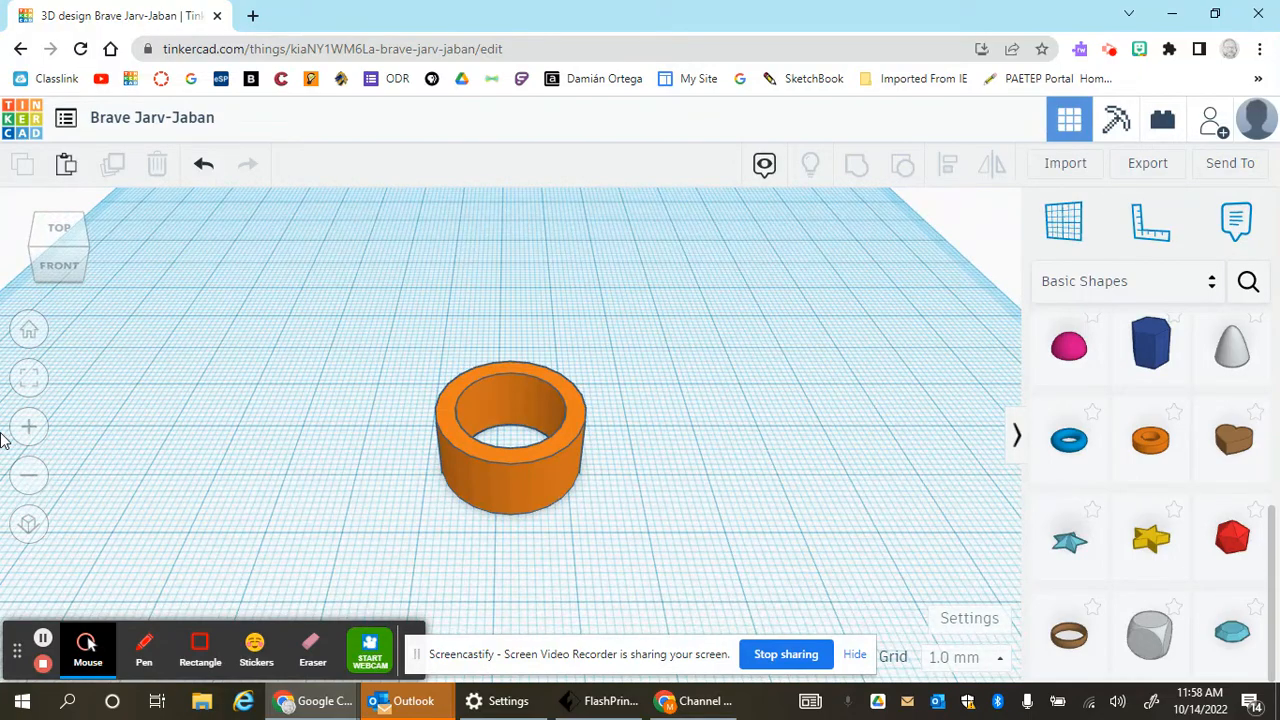
Step: Inspect the tube's wall close up from changing distances and angles, ending at the home view
{"action": "scroll", "coordinate": [3, 440], "scroll_direction": "up", "scroll_amount": 3}
{"action": "scroll", "coordinate": [588, 483], "scroll_direction": "down", "scroll_amount": 3}
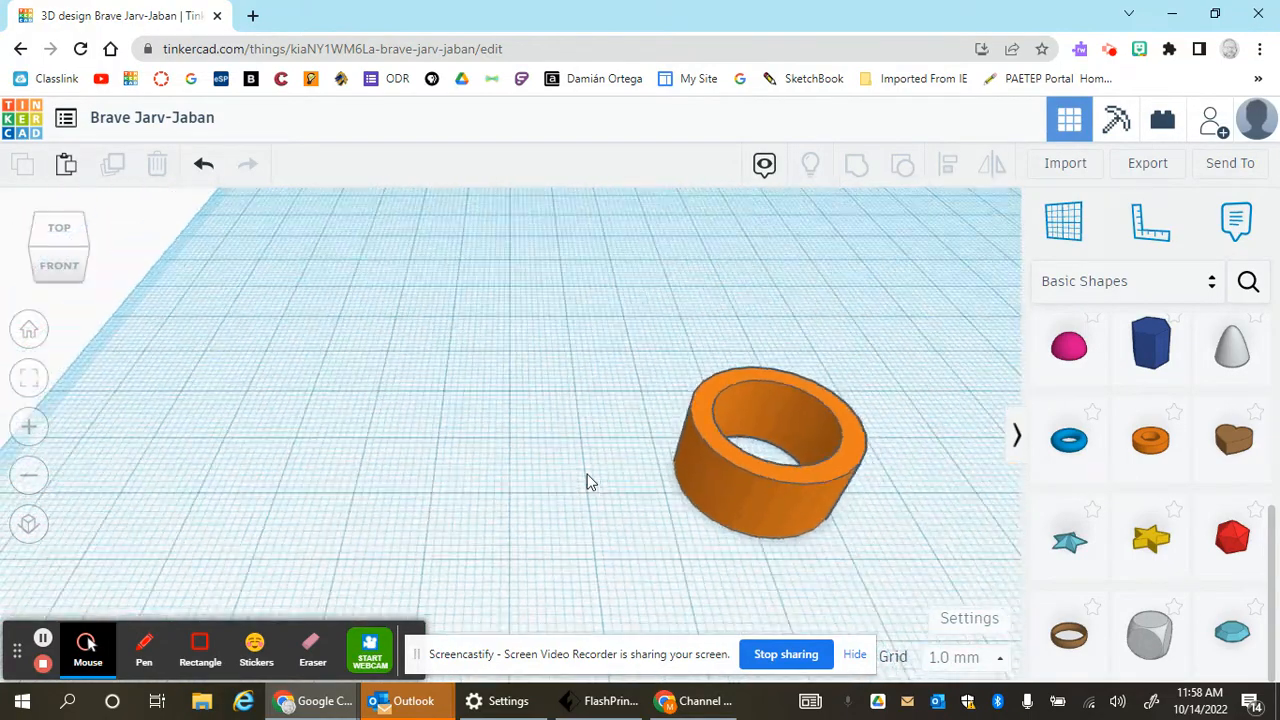
{"action": "scroll", "coordinate": [794, 520], "scroll_direction": "up", "scroll_amount": 5}
{"action": "scroll", "coordinate": [701, 514], "scroll_direction": "down", "scroll_amount": 4}
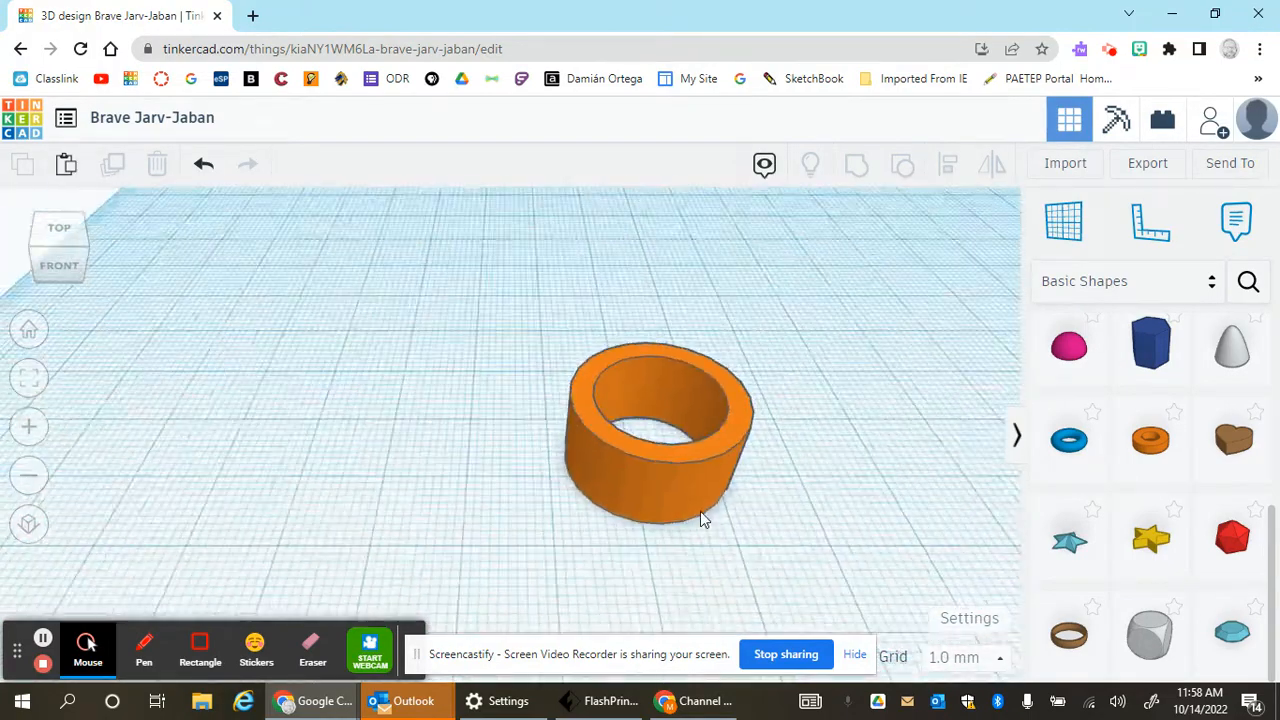
{"action": "scroll", "coordinate": [701, 514], "scroll_direction": "up", "scroll_amount": 5}
{"action": "scroll", "coordinate": [701, 514], "scroll_direction": "down", "scroll_amount": 3}
{"action": "scroll", "coordinate": [700, 512], "scroll_direction": "up", "scroll_amount": 6}
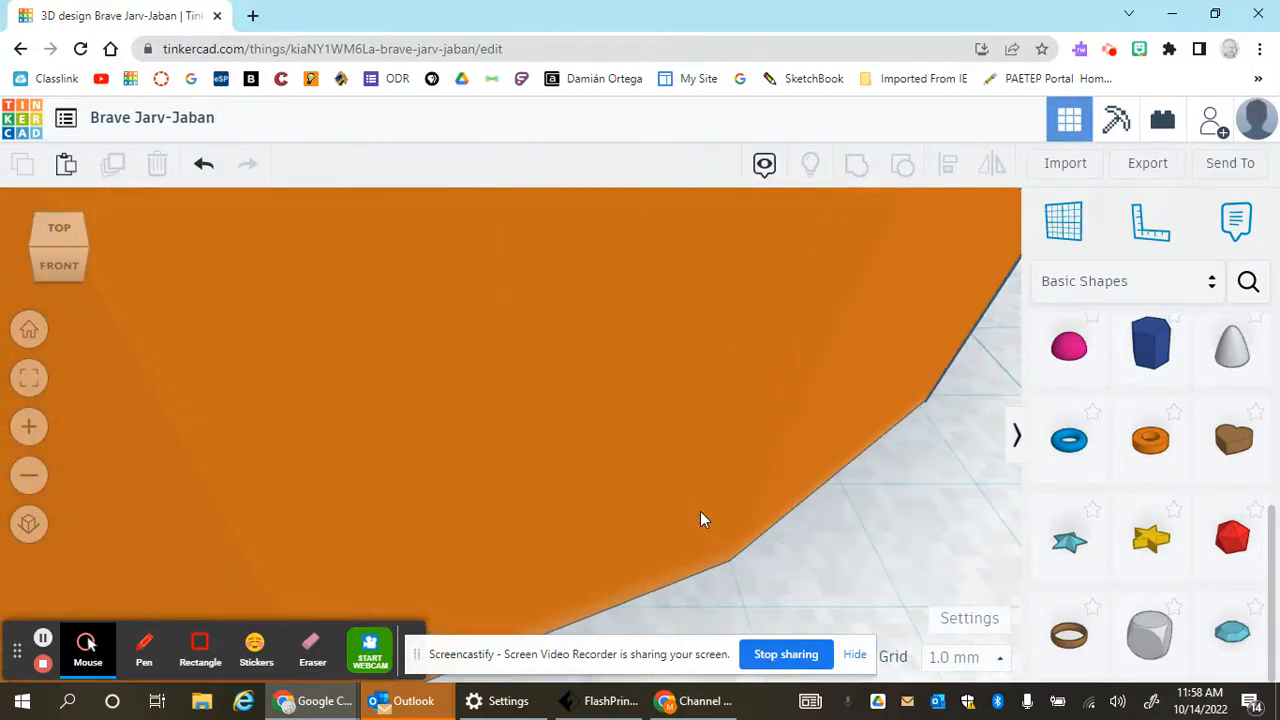
{"action": "right_click_drag", "start_coordinate": [857, 566], "coordinate": [333, 461]}
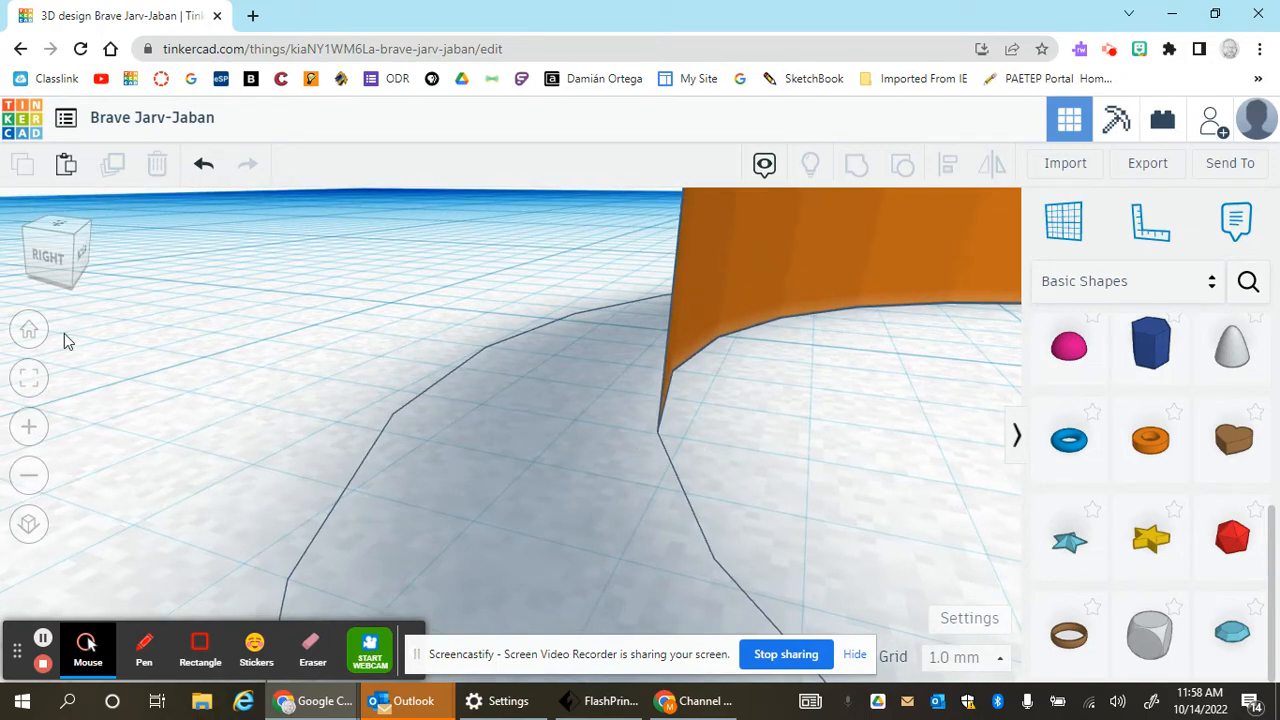
{"action": "left_click", "coordinate": [30, 334]}
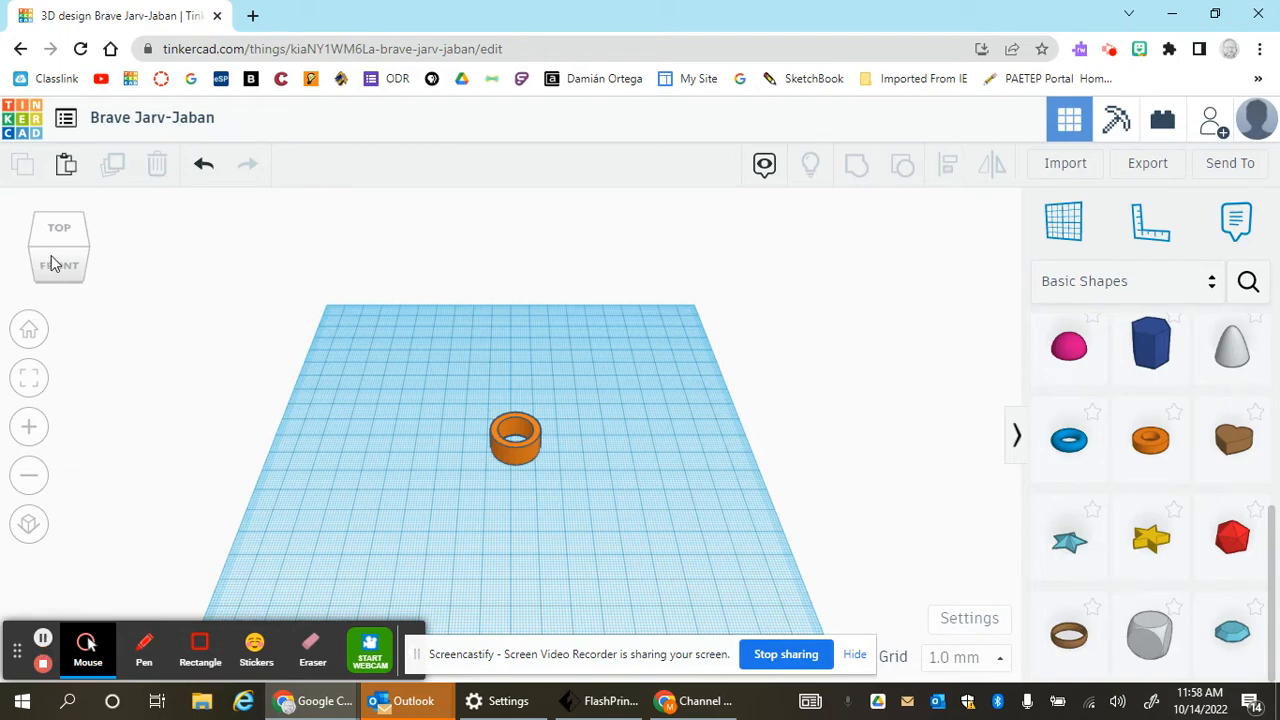
Step: Orbit around the workplane and the tube, inspecting the tube at a fitted scale from behind
{"action": "mouse_move", "coordinate": [38, 258]}
{"action": "left_mouse_down"}
{"action": "mouse_move", "coordinate": [62, 246]}
{"action": "mouse_move", "coordinate": [36, 270]}
{"action": "mouse_move", "coordinate": [37, 251]}
{"action": "mouse_move", "coordinate": [57, 260]}
{"action": "mouse_move", "coordinate": [78, 247]}
{"action": "mouse_move", "coordinate": [63, 229]}
{"action": "mouse_move", "coordinate": [43, 237]}
{"action": "mouse_move", "coordinate": [60, 266]}
{"action": "mouse_move", "coordinate": [66, 251]}
{"action": "mouse_move", "coordinate": [47, 238]}
{"action": "mouse_move", "coordinate": [46, 254]}
{"action": "mouse_move", "coordinate": [75, 248]}
{"action": "mouse_move", "coordinate": [42, 262]}
{"action": "mouse_move", "coordinate": [45, 239]}
{"action": "mouse_move", "coordinate": [54, 264]}
{"action": "mouse_move", "coordinate": [49, 254]}
{"action": "left_mouse_up"}
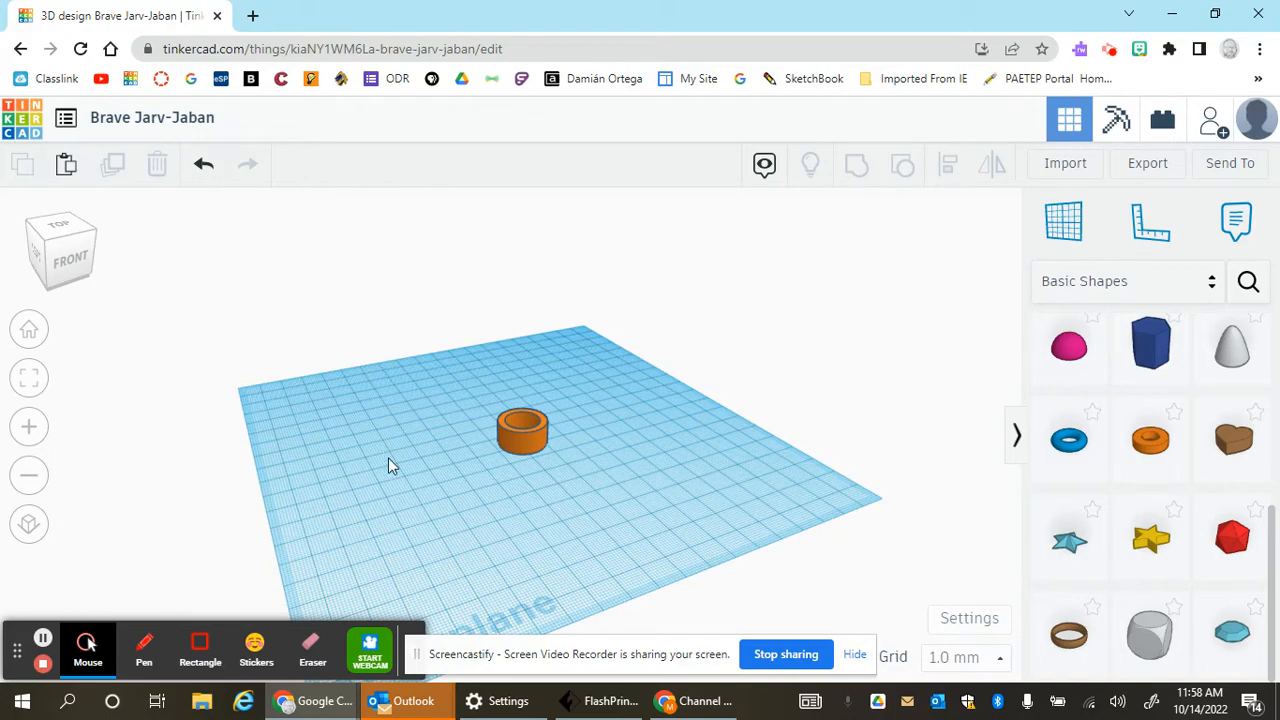
{"action": "right_click_drag", "start_coordinate": [385, 492], "coordinate": [452, 548]}
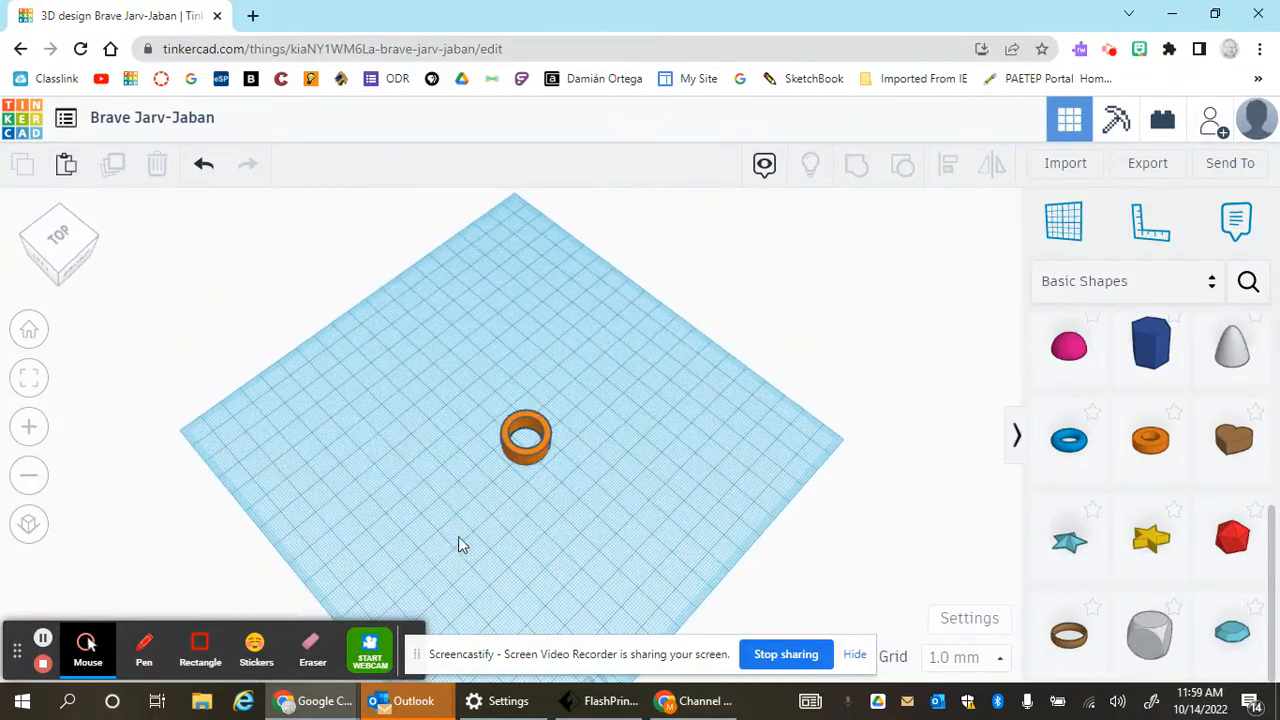
{"action": "left_click", "coordinate": [30, 381]}
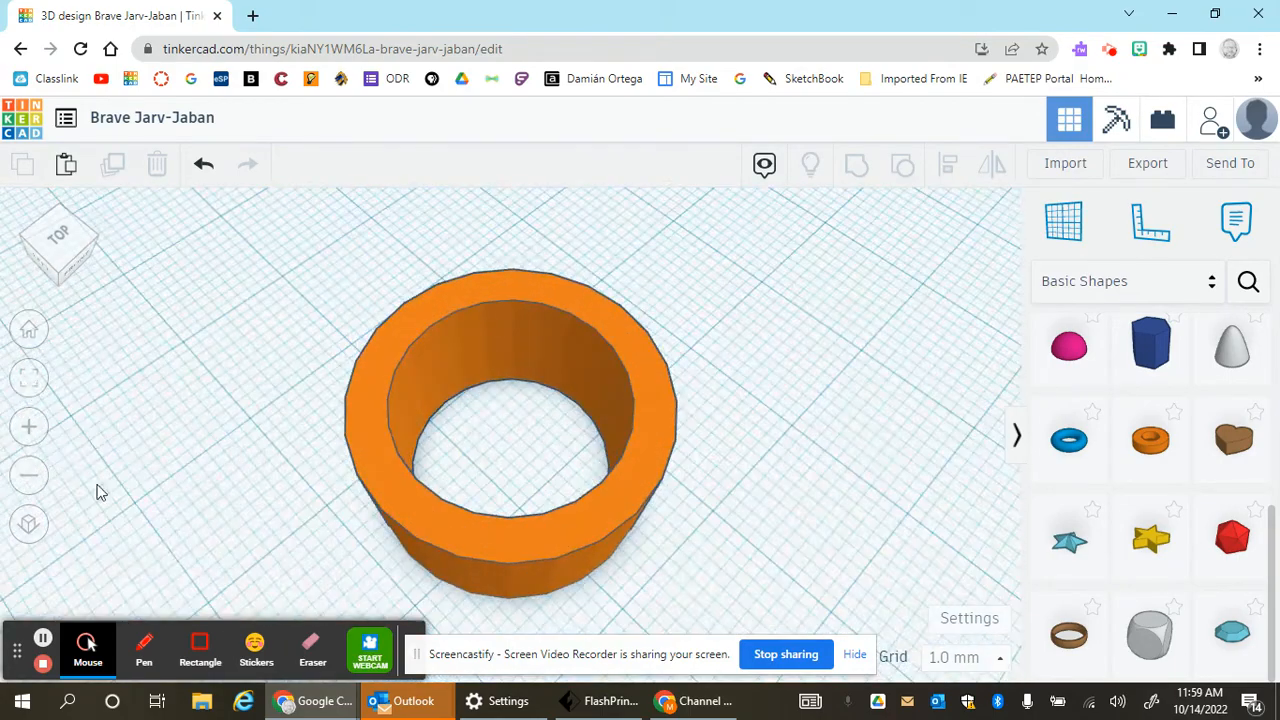
{"action": "right_click_drag", "start_coordinate": [252, 498], "coordinate": [650, 476]}
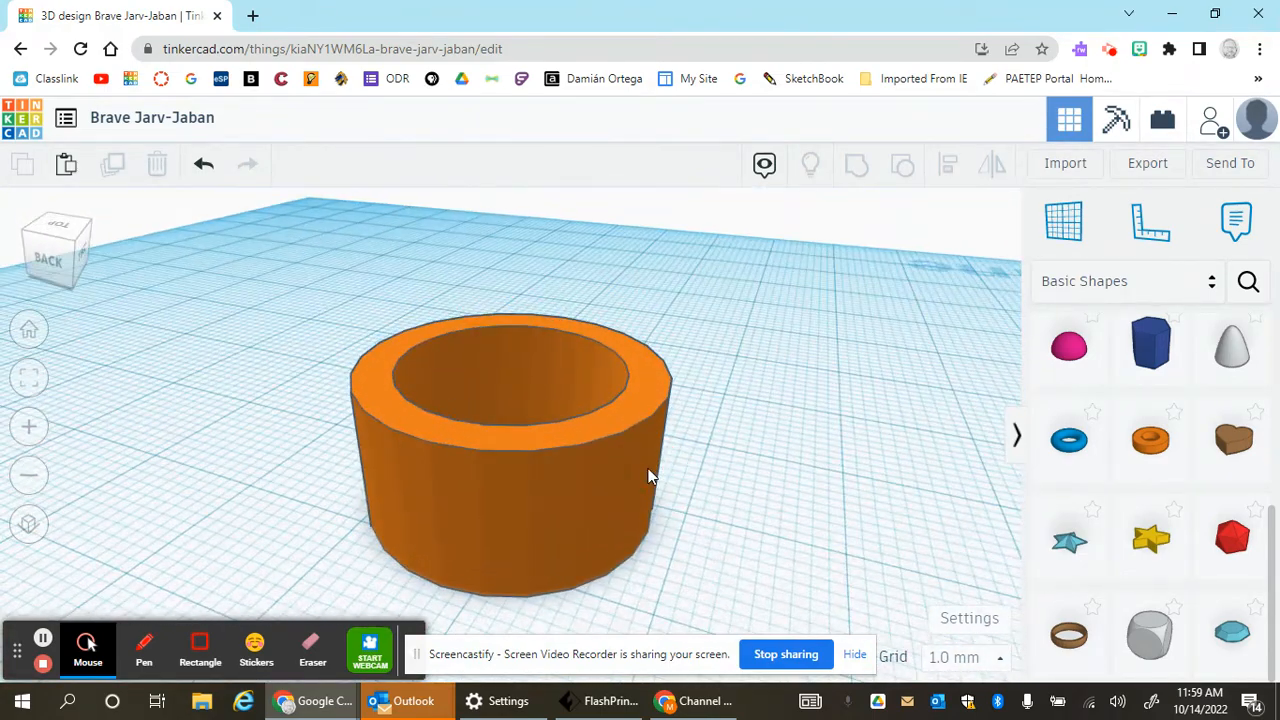
Step: Examine the tube from the standard top, front, right, back and left views, ending at an angled front-right view
{"action": "left_click", "coordinate": [67, 234]}
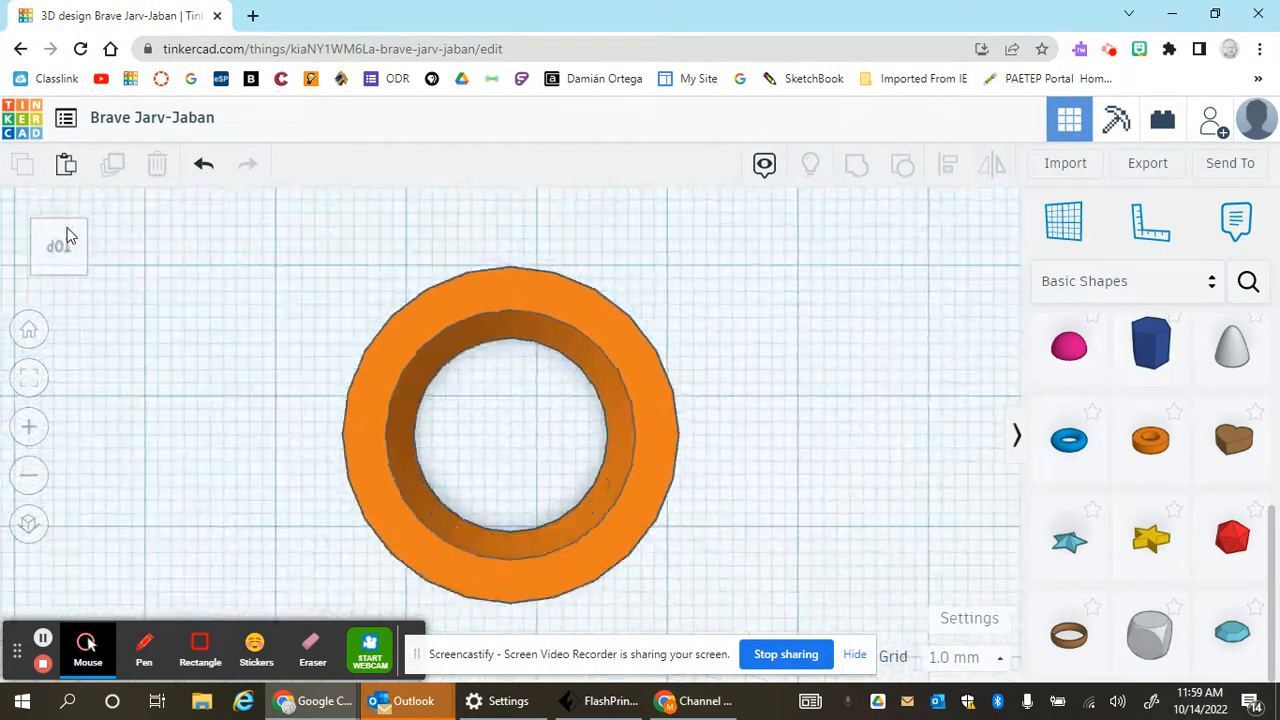
{"action": "left_click", "coordinate": [85, 228]}
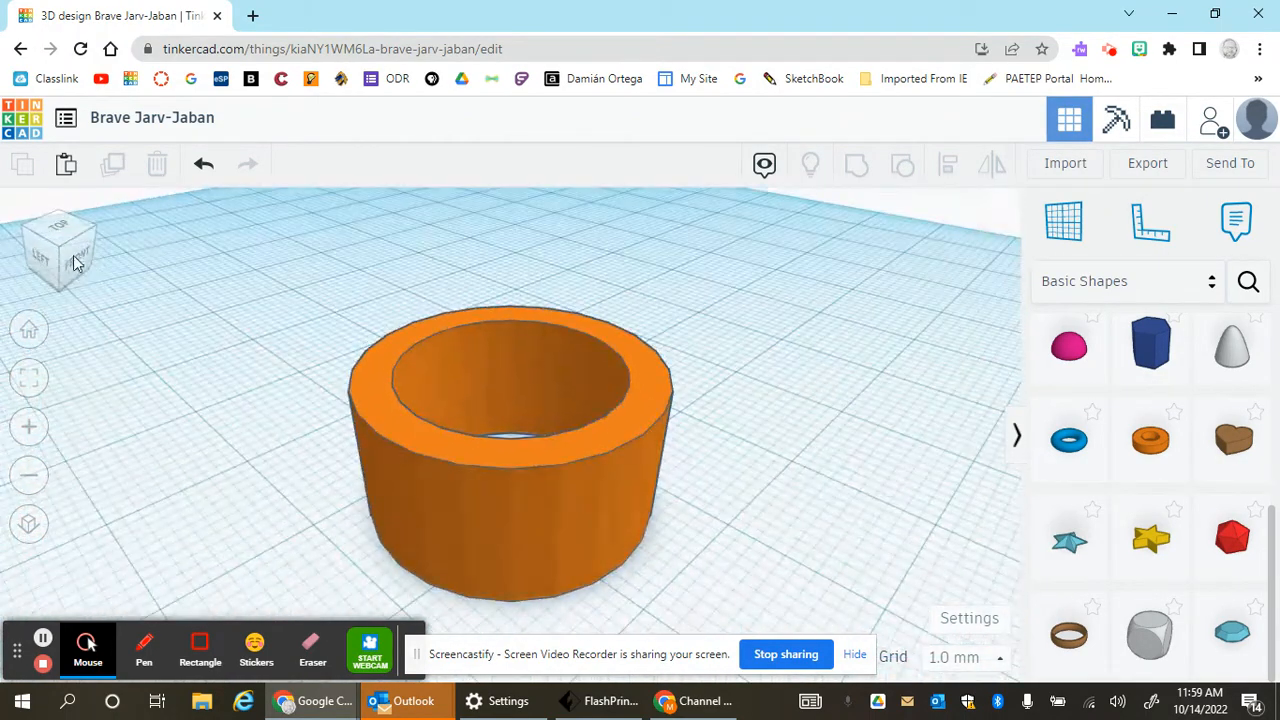
{"action": "left_click", "coordinate": [73, 260]}
{"action": "left_click", "coordinate": [85, 253]}
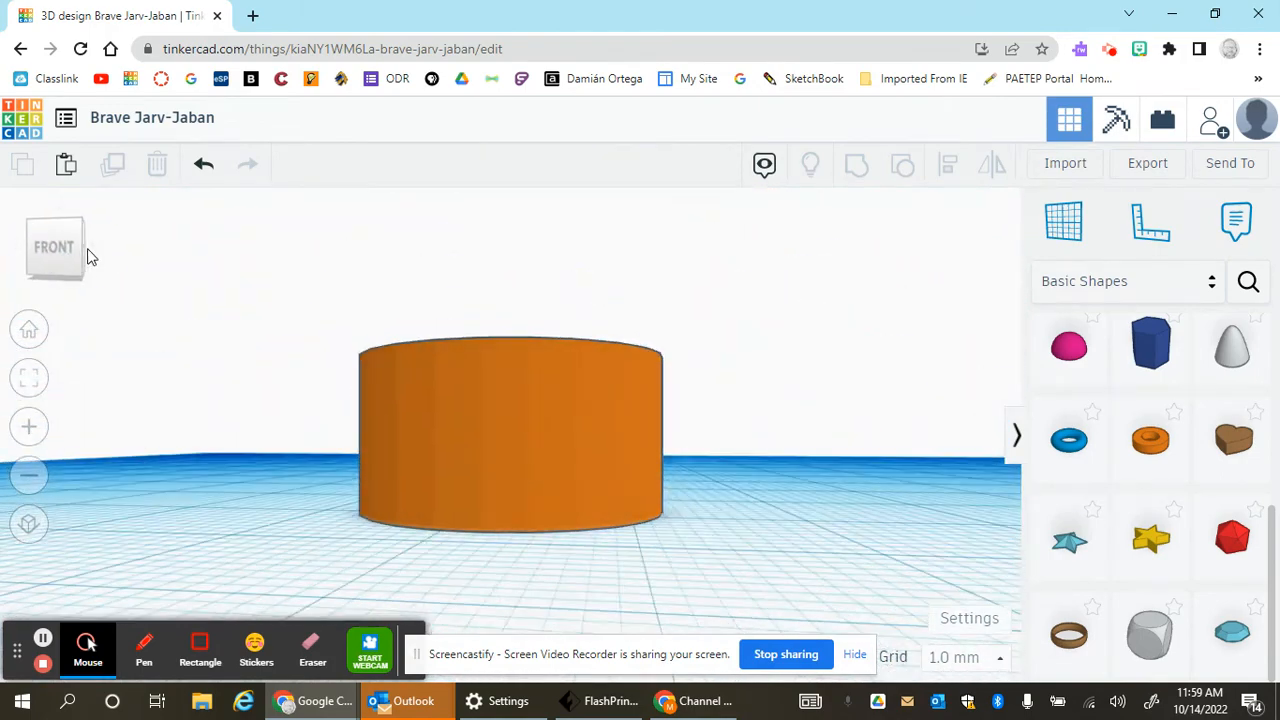
{"action": "left_click", "coordinate": [81, 252]}
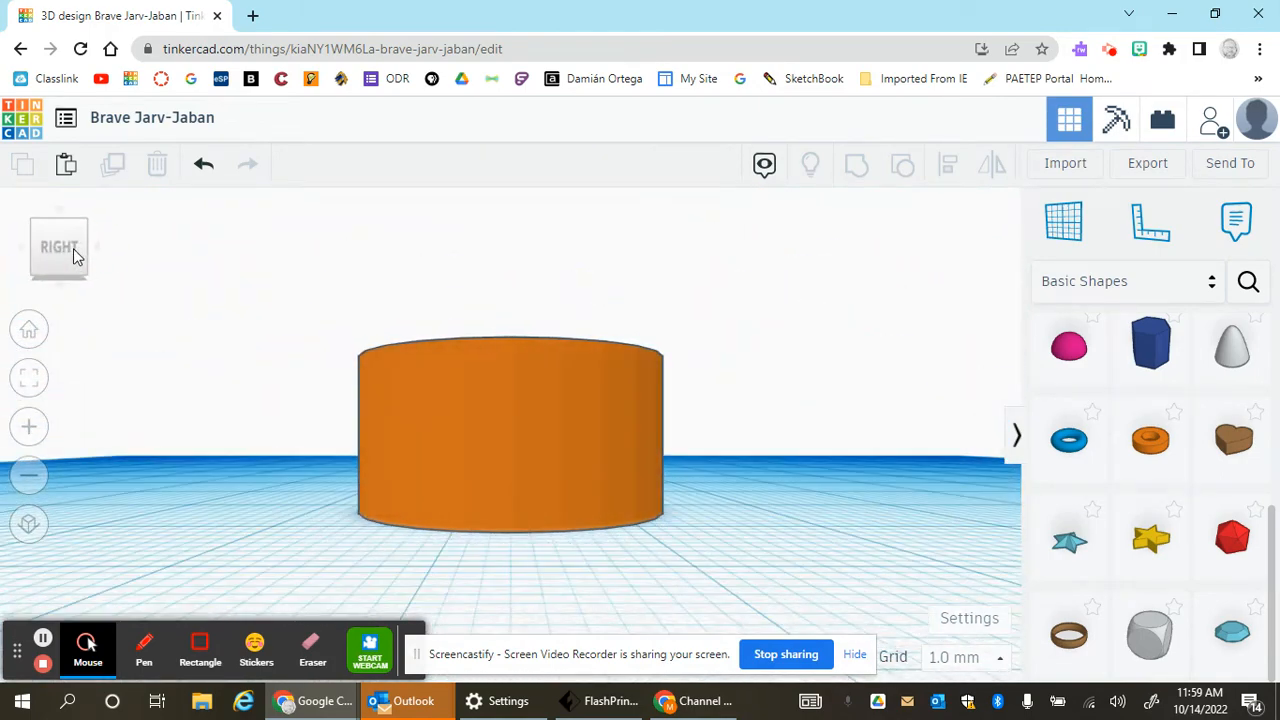
{"action": "left_click", "coordinate": [86, 251]}
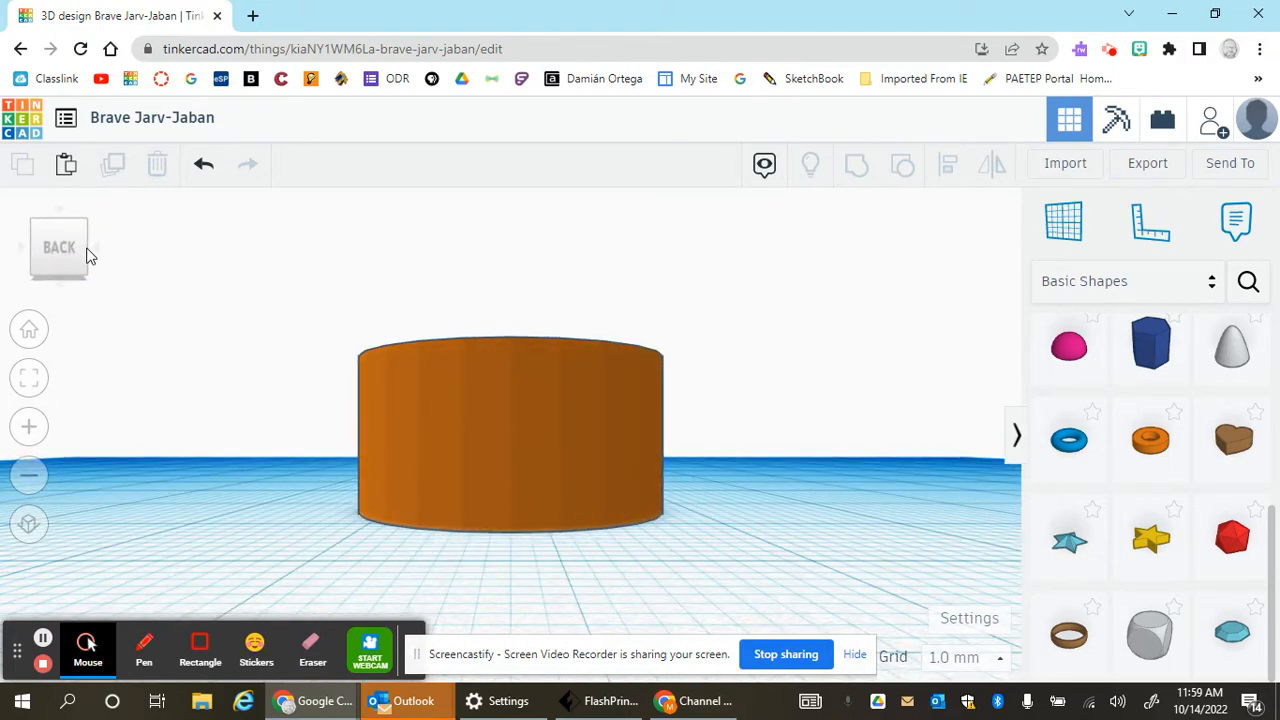
{"action": "left_click", "coordinate": [86, 253]}
{"action": "left_click", "coordinate": [86, 253]}
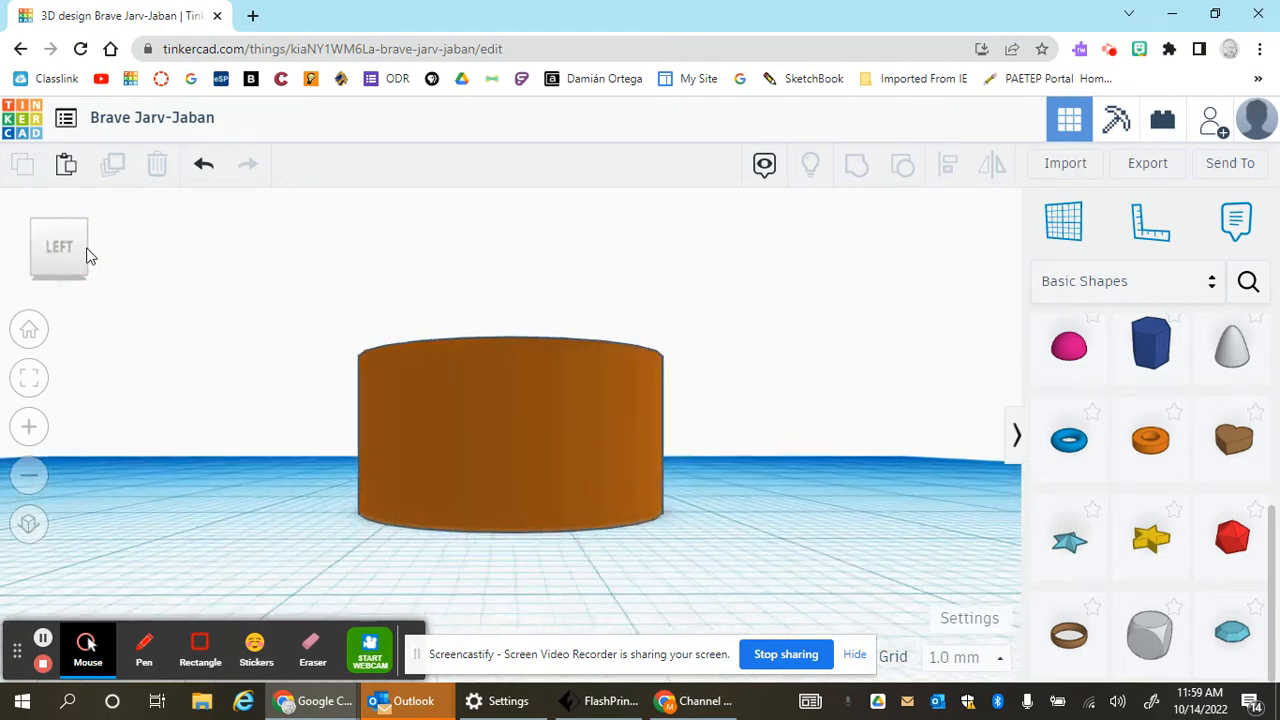
{"action": "left_click", "coordinate": [86, 253]}
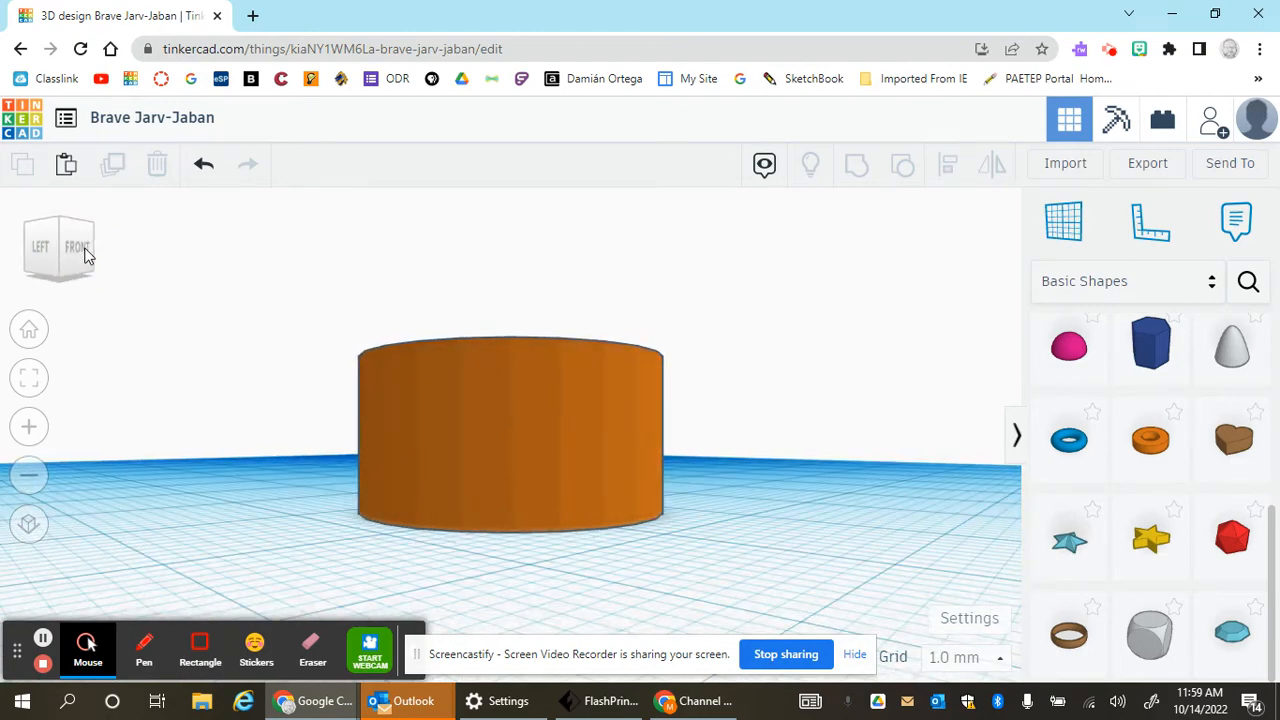
{"action": "left_click", "coordinate": [86, 253]}
{"action": "left_click", "coordinate": [86, 253]}
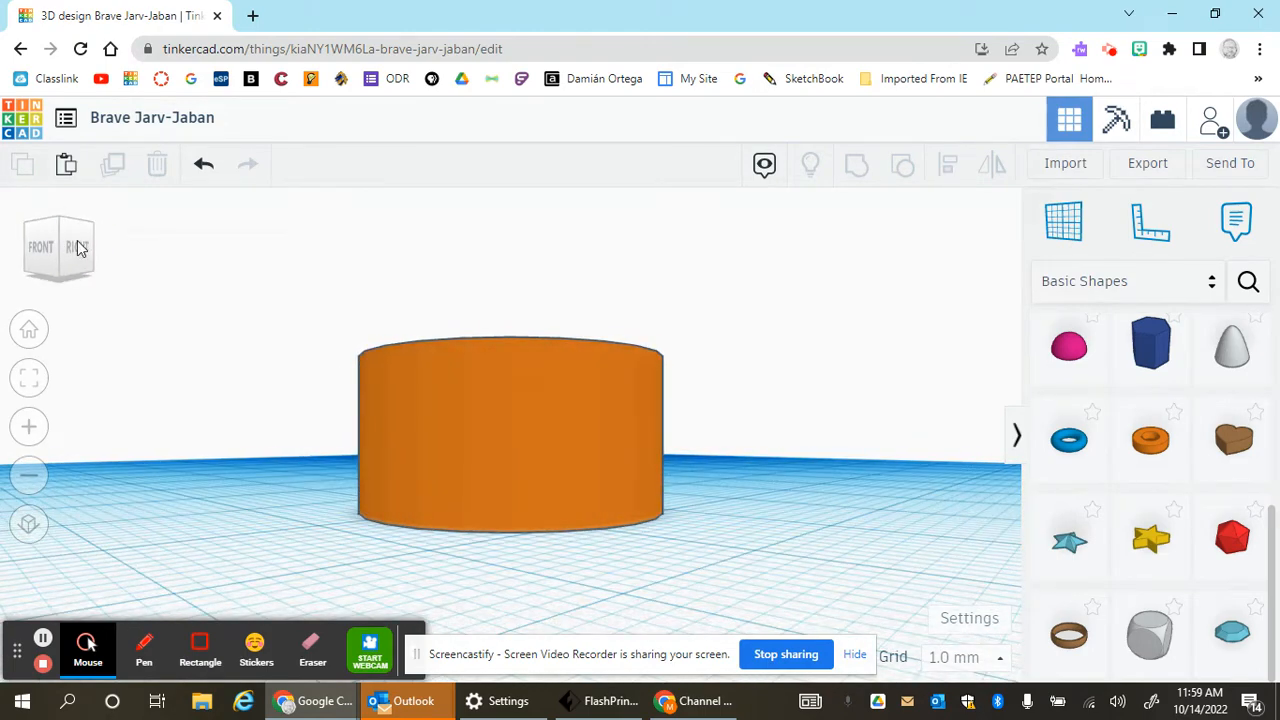
{"action": "left_click", "coordinate": [58, 226]}
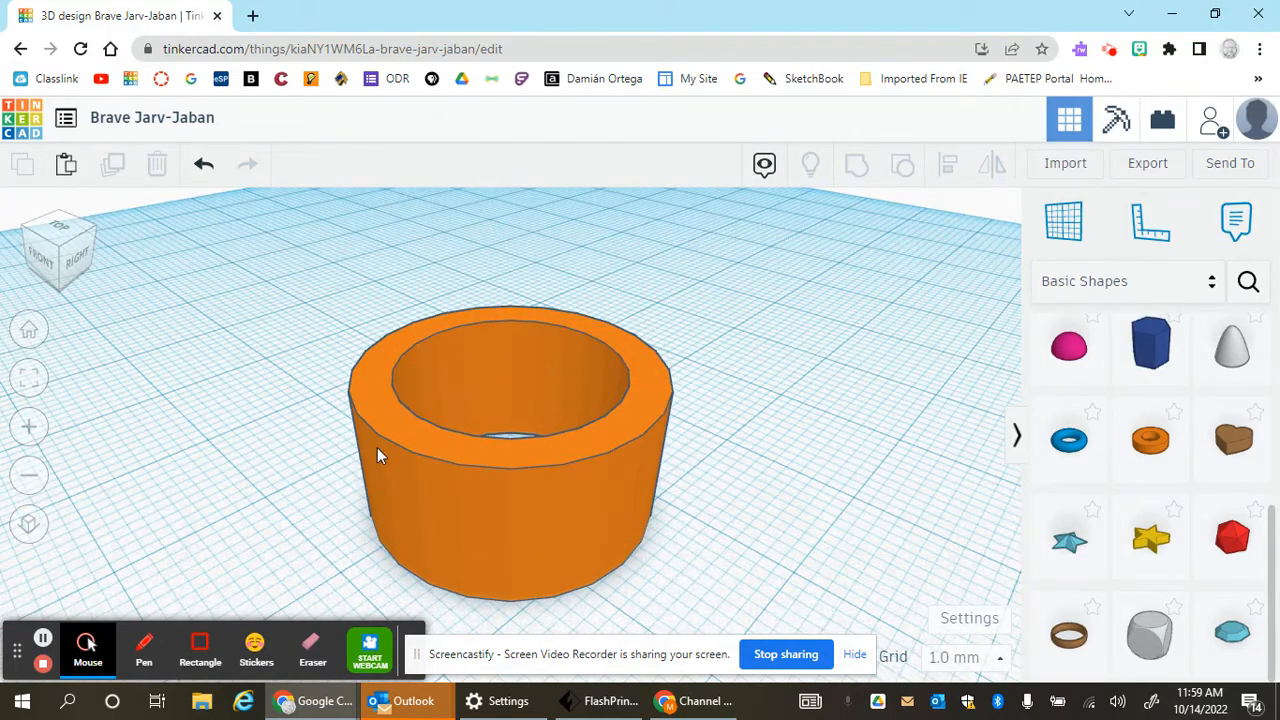
Step: Select the tube and look at it from the top view
{"action": "left_click", "coordinate": [378, 453]}
{"action": "scroll", "coordinate": [412, 473], "scroll_direction": "down", "scroll_amount": 2}
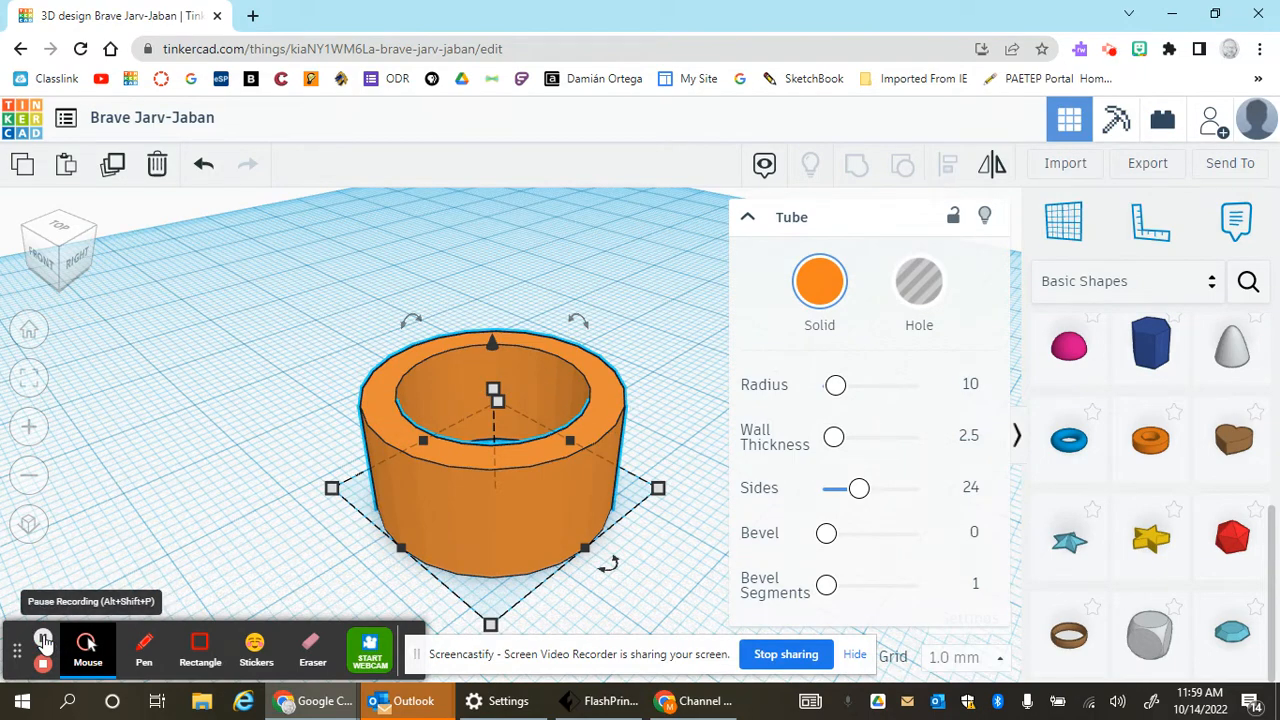
{"action": "left_click", "coordinate": [59, 229]}
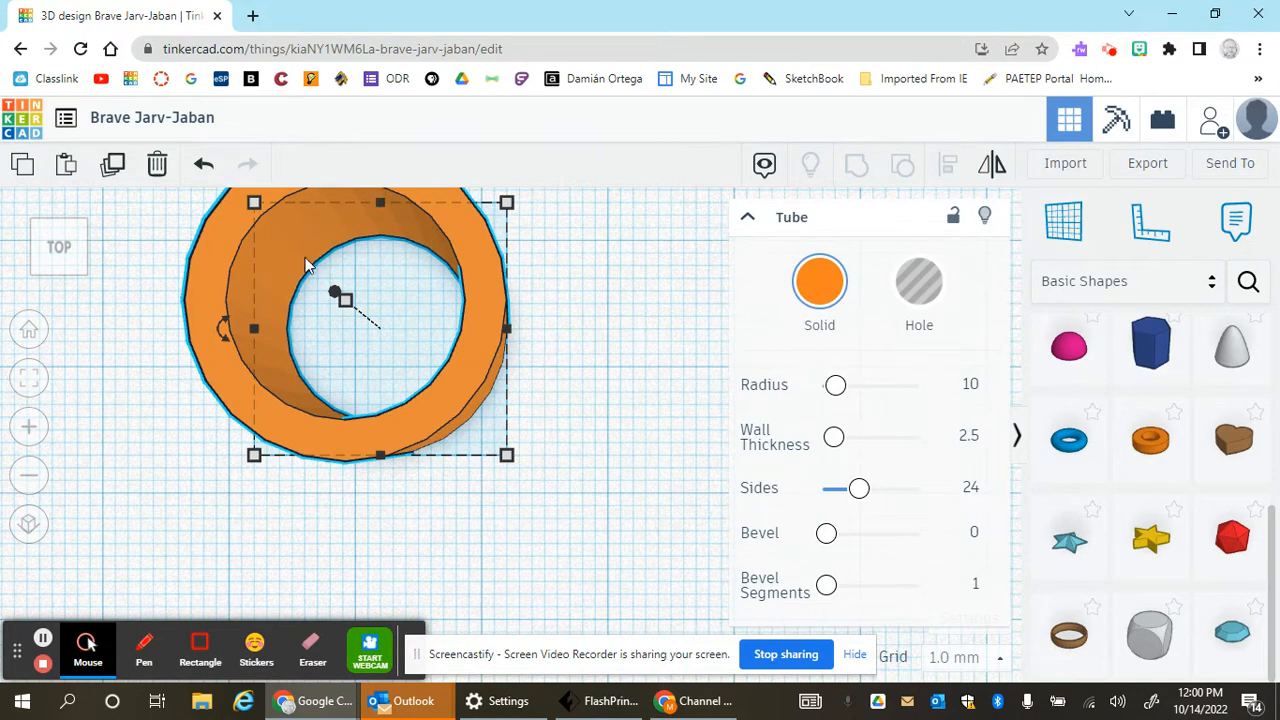
Step: Reshape the tube to a radius of 8.344, wall thickness of 1.406, 38 sides and a bevel of 0.995
{"action": "left_click", "coordinate": [29, 378]}
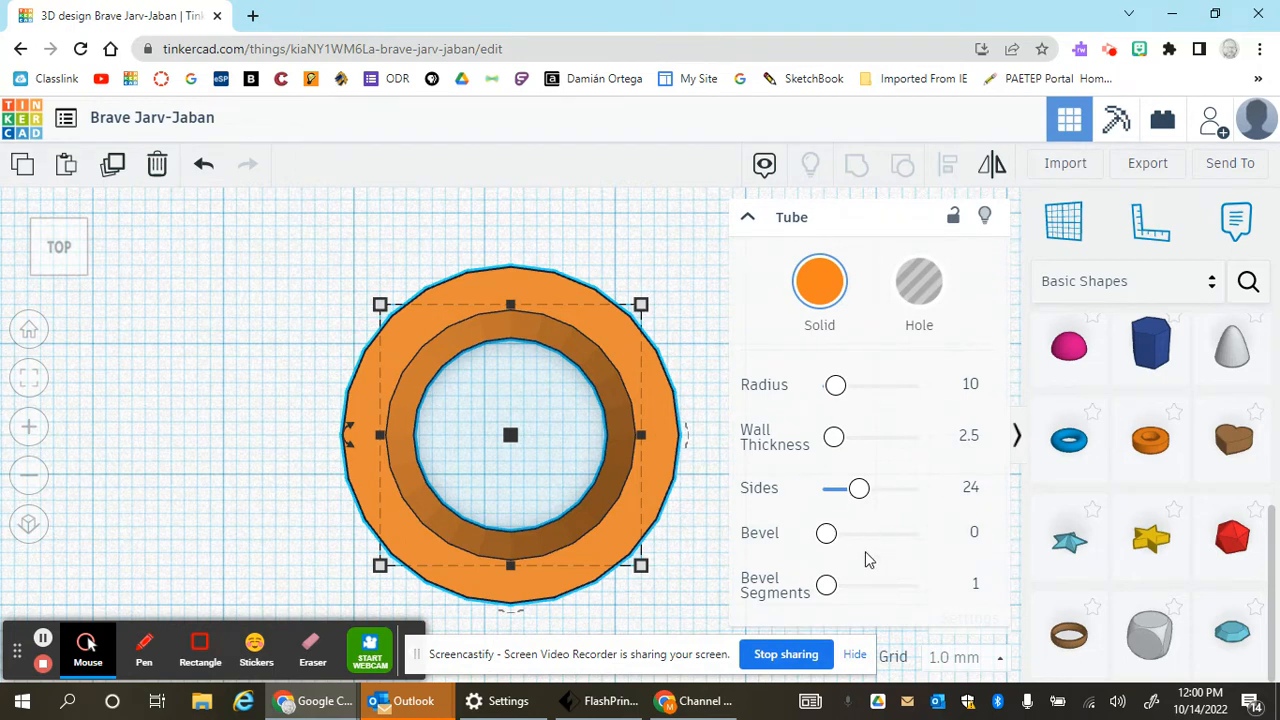
{"action": "mouse_move", "coordinate": [855, 497]}
{"action": "left_mouse_down"}
{"action": "mouse_move", "coordinate": [871, 494]}
{"action": "mouse_move", "coordinate": [828, 494]}
{"action": "mouse_move", "coordinate": [838, 489]}
{"action": "left_mouse_up"}
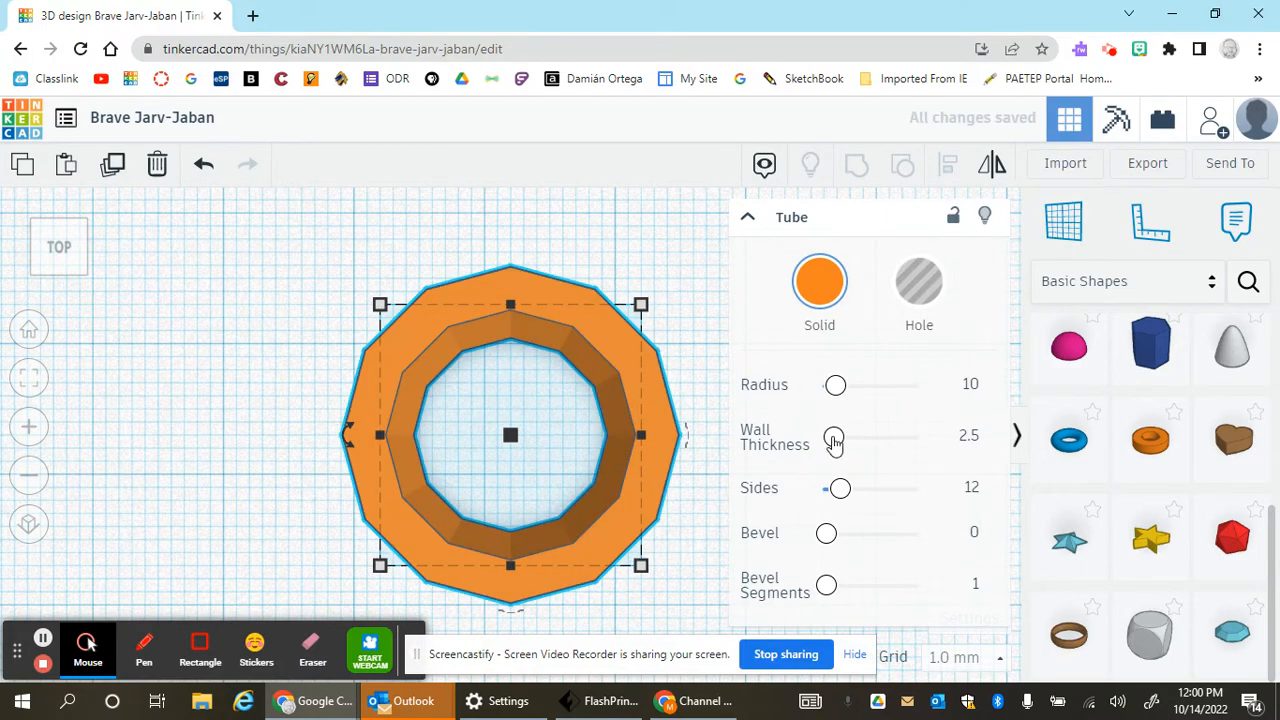
{"action": "mouse_move", "coordinate": [834, 439]}
{"action": "left_mouse_down"}
{"action": "mouse_move", "coordinate": [851, 450]}
{"action": "mouse_move", "coordinate": [835, 450]}
{"action": "left_mouse_up"}
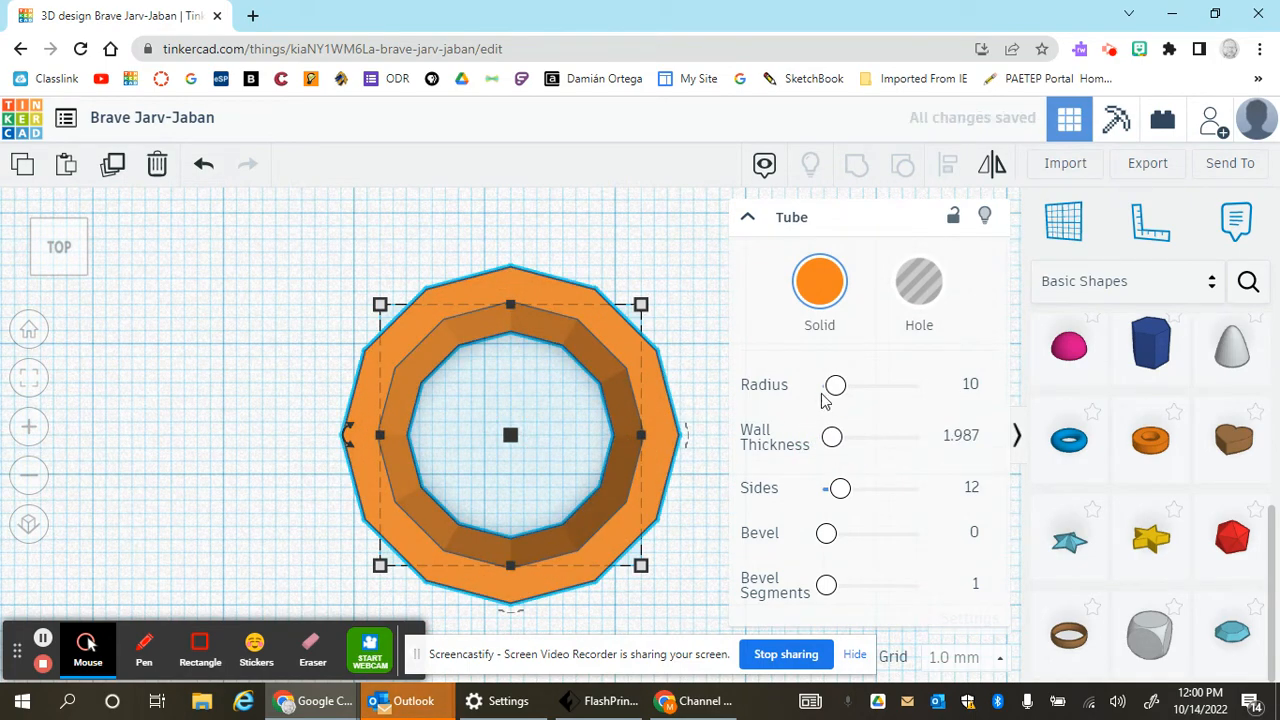
{"action": "left_click_drag", "start_coordinate": [835, 386], "coordinate": [833, 393]}
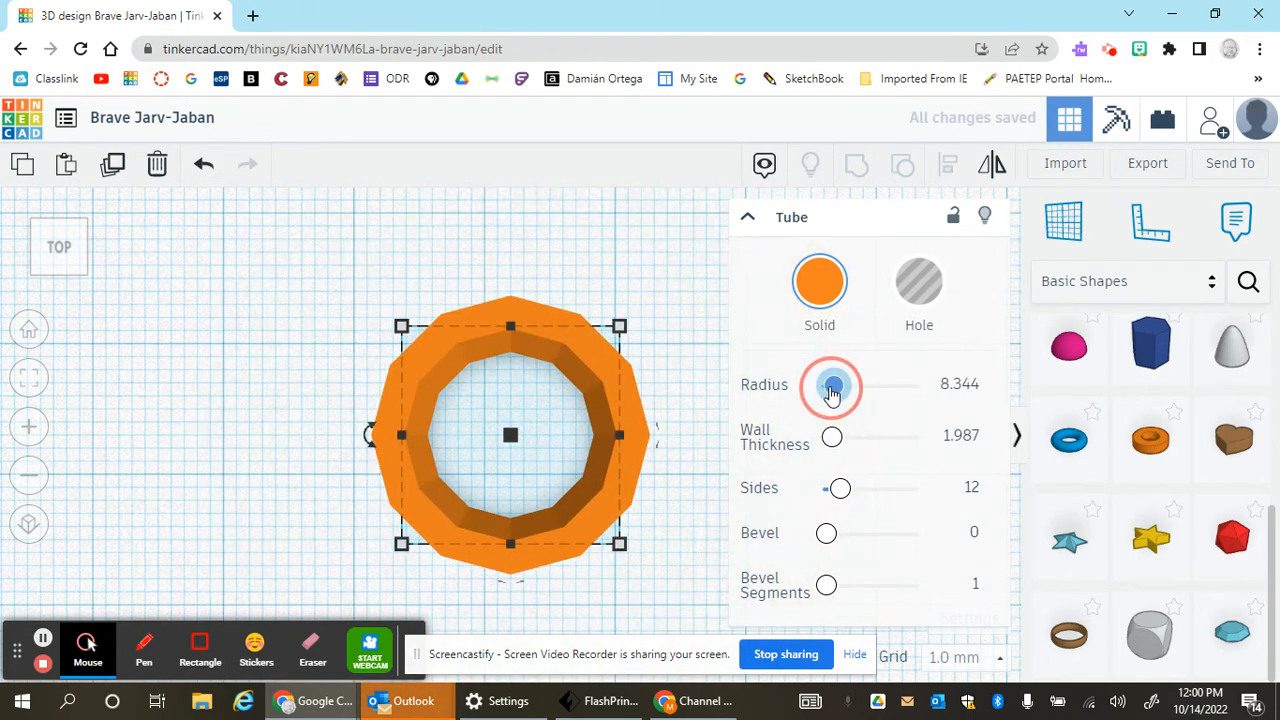
{"action": "mouse_move", "coordinate": [832, 437]}
{"action": "left_mouse_down"}
{"action": "mouse_move", "coordinate": [843, 441]}
{"action": "mouse_move", "coordinate": [828, 437]}
{"action": "left_mouse_up"}
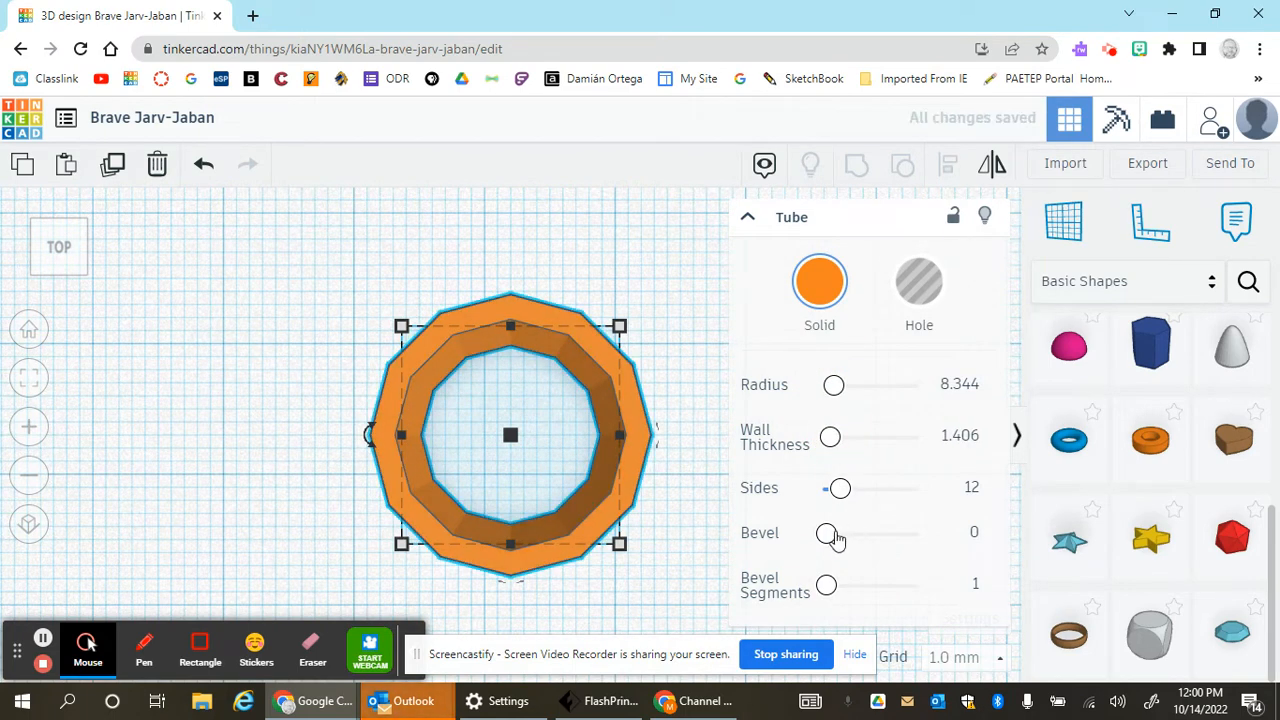
{"action": "left_click_drag", "start_coordinate": [826, 532], "coordinate": [878, 508]}
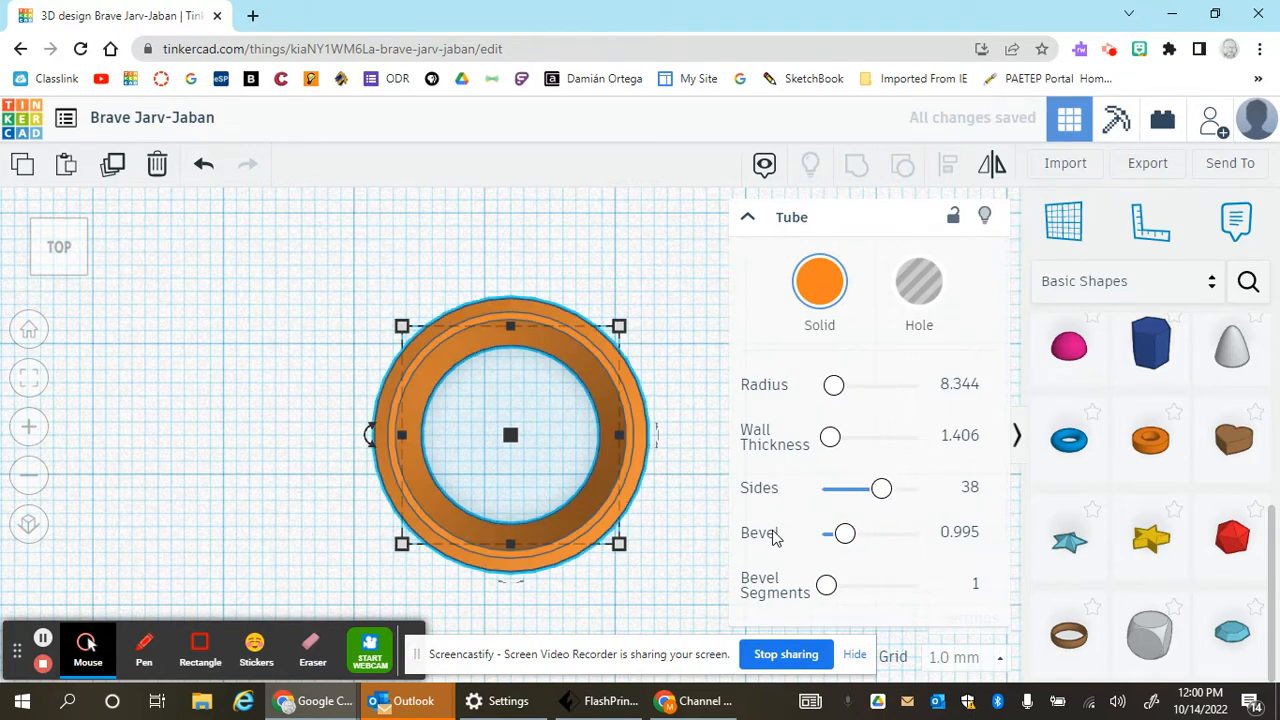
Step: Collapse the tube's shape properties and inspect it from the front, right, back and left views, ending with it deselected
{"action": "right_click_drag", "start_coordinate": [697, 565], "coordinate": [708, 508]}
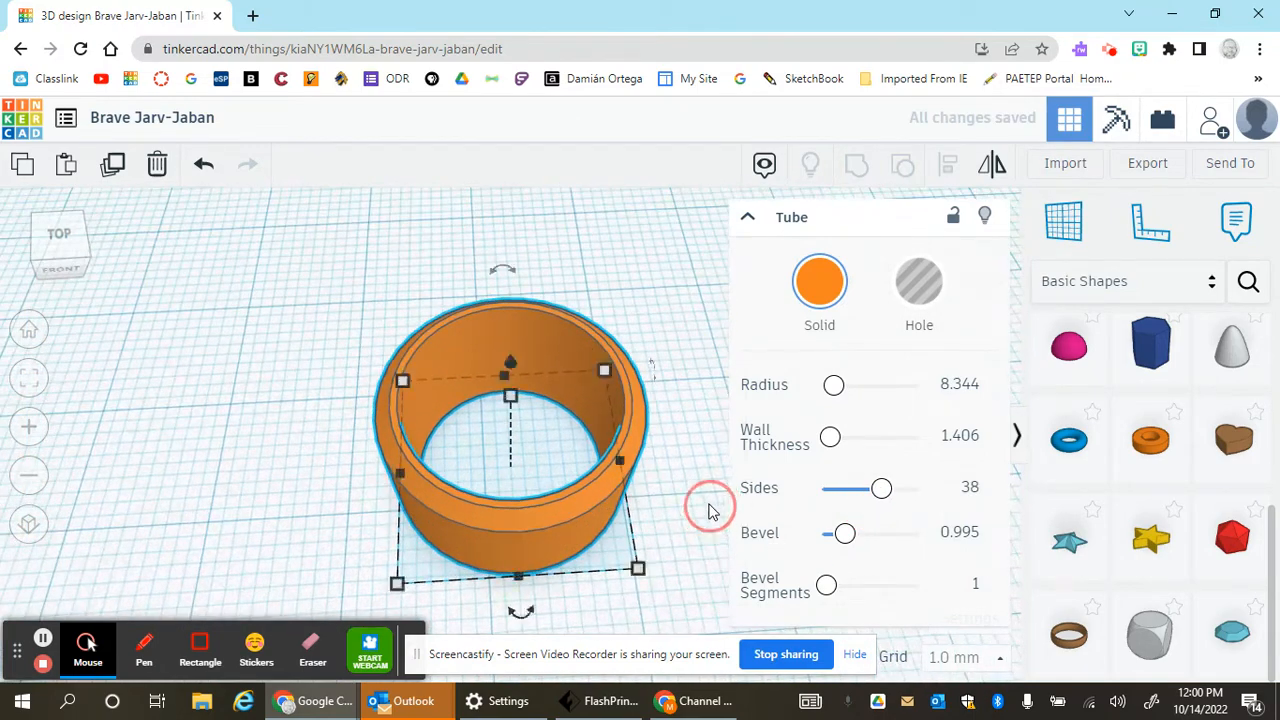
{"action": "left_click", "coordinate": [746, 219]}
{"action": "right_click_drag", "start_coordinate": [655, 430], "coordinate": [632, 414]}
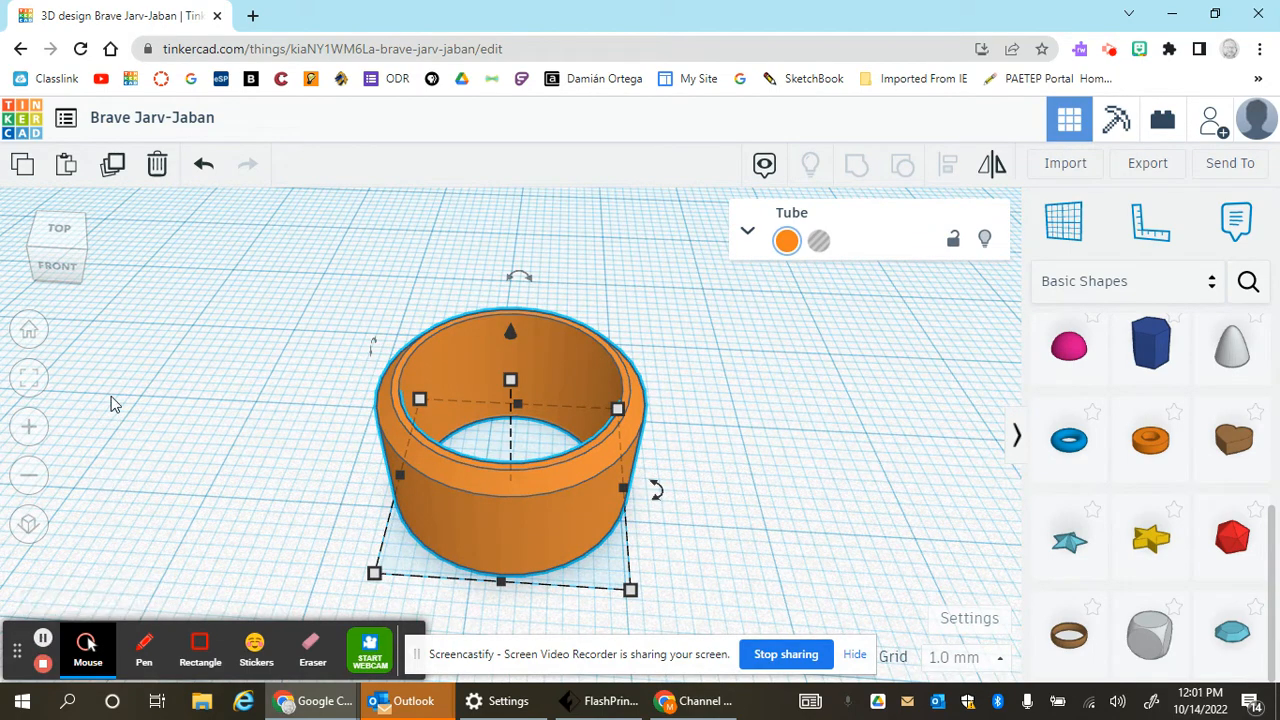
{"action": "left_click", "coordinate": [64, 266]}
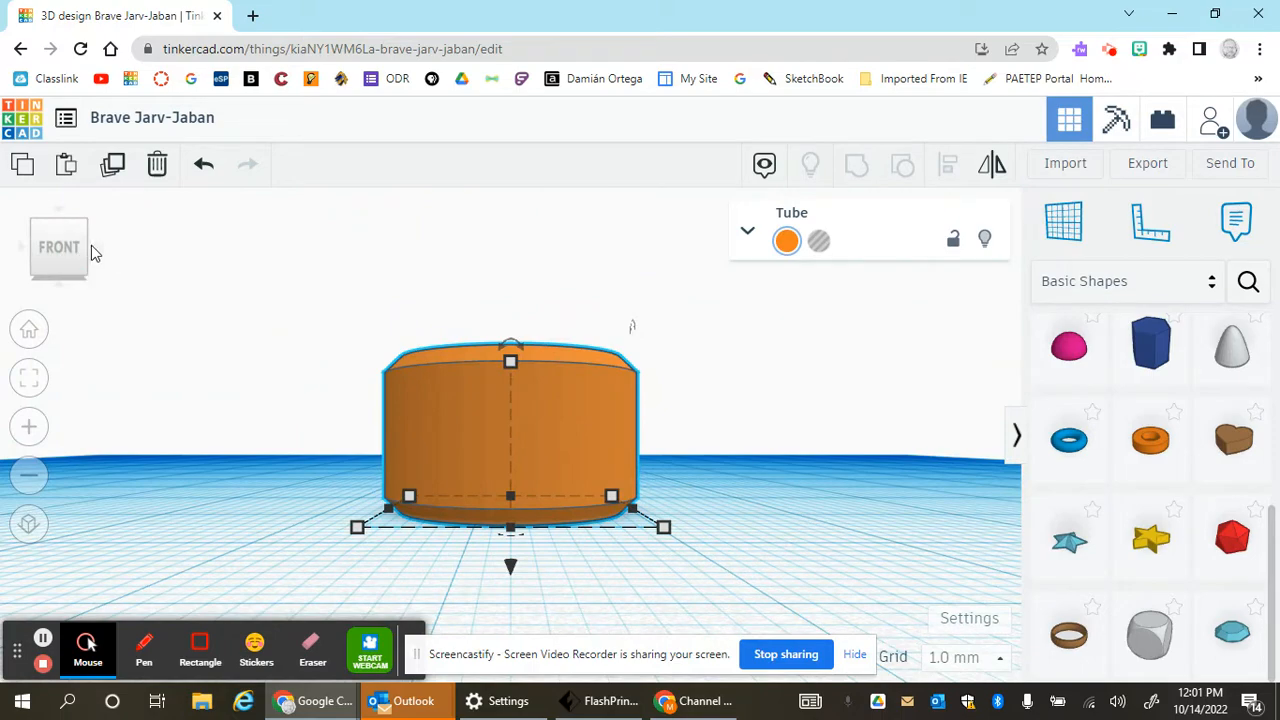
{"action": "left_click", "coordinate": [84, 256]}
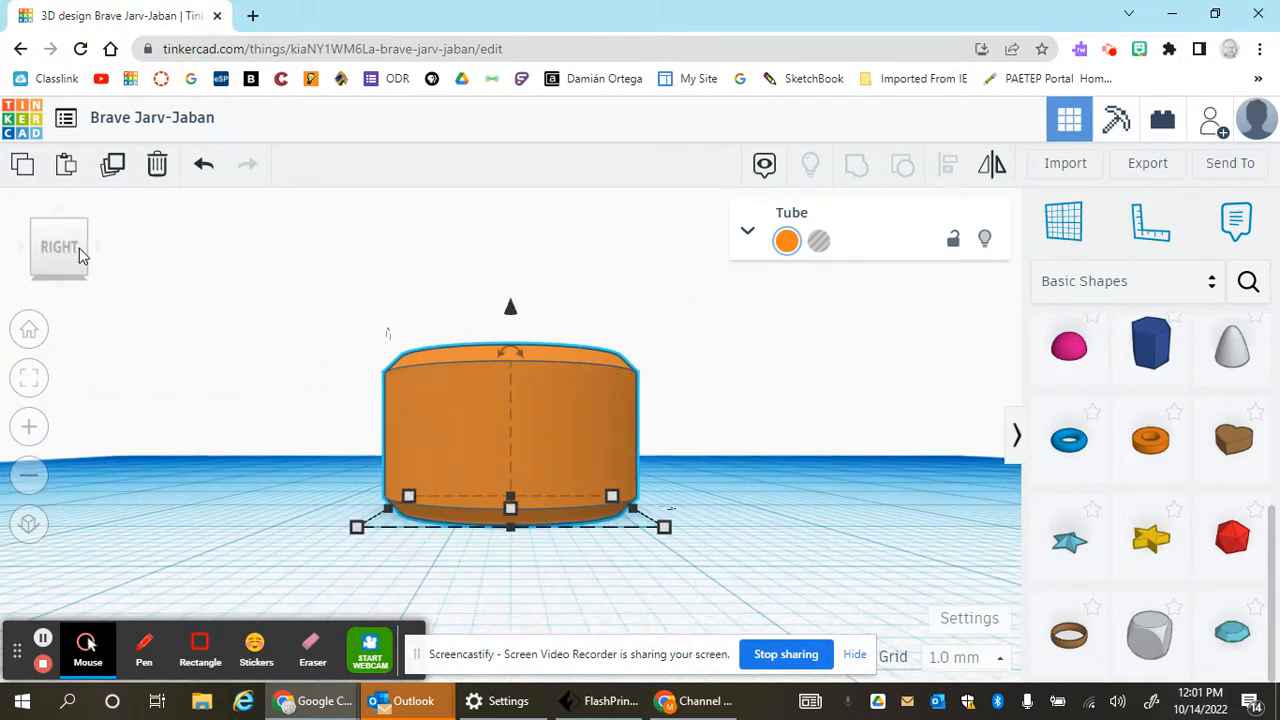
{"action": "left_click", "coordinate": [85, 258]}
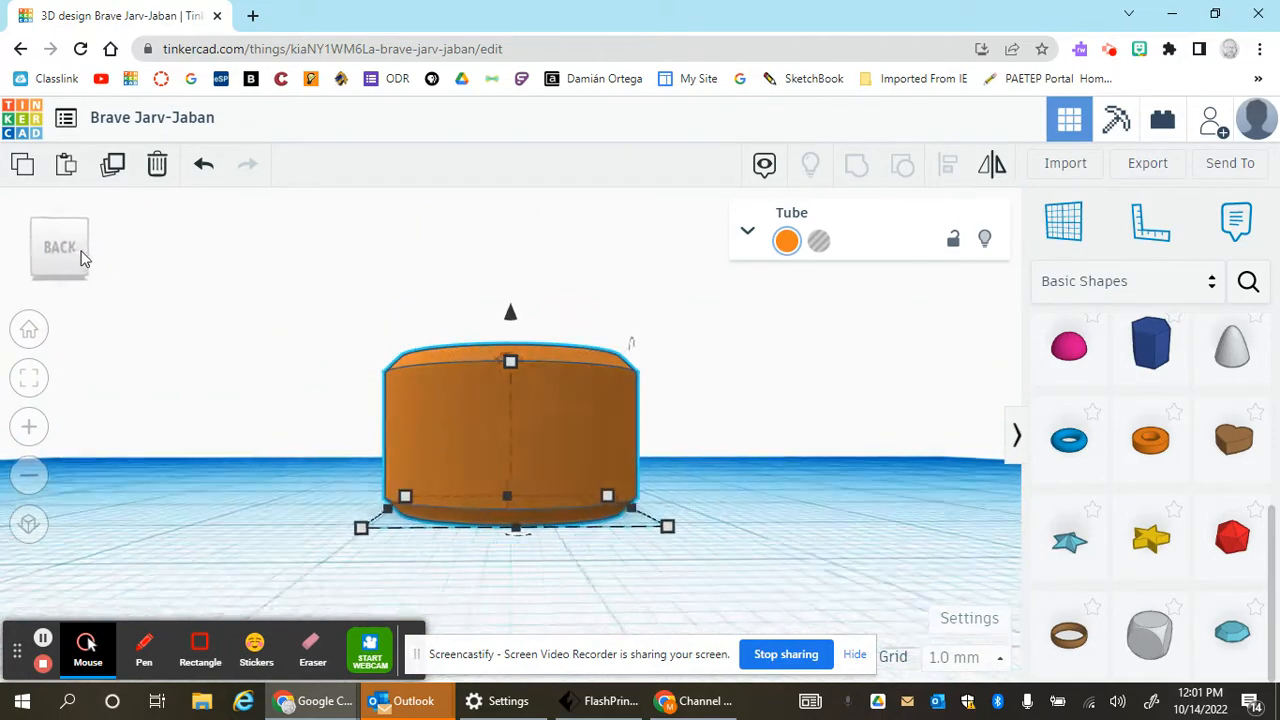
{"action": "left_click", "coordinate": [84, 256]}
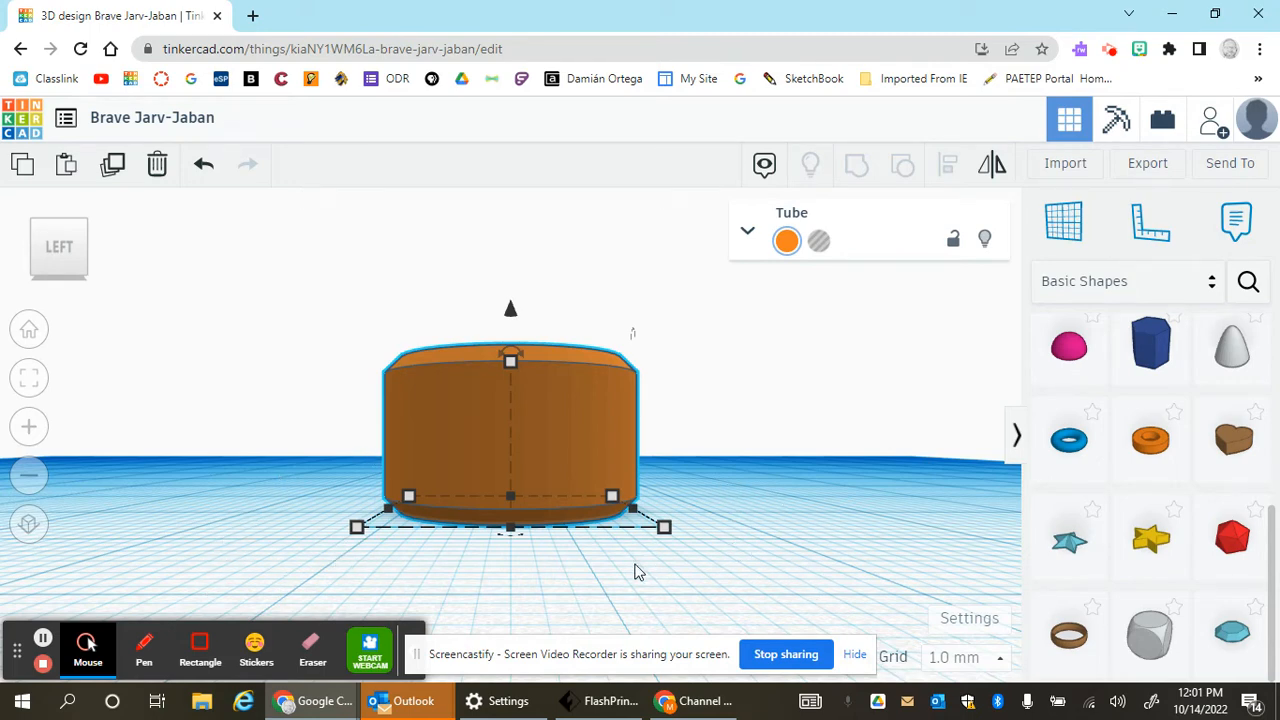
{"action": "left_click", "coordinate": [728, 490]}
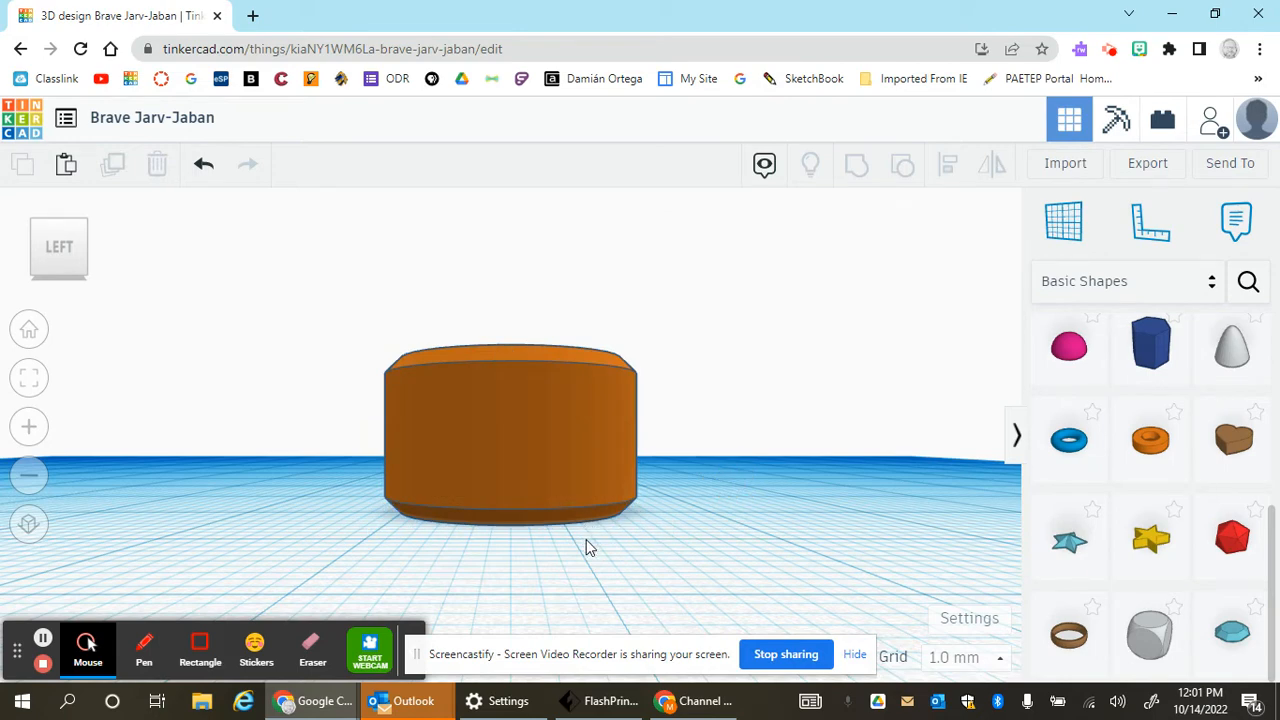
Step: Switch the view from perspective to orthographic and look at the tube from the side and from a raised angle
{"action": "left_click", "coordinate": [28, 526]}
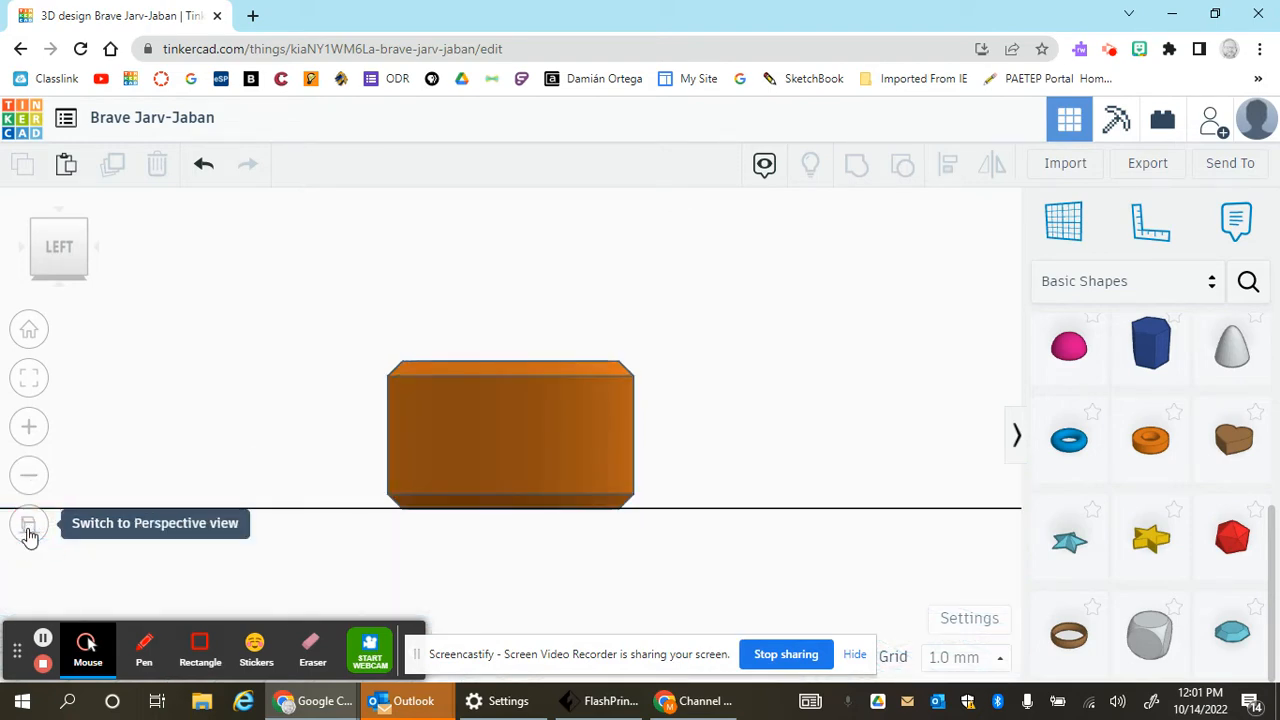
{"action": "left_click", "coordinate": [595, 457]}
{"action": "left_click", "coordinate": [760, 465]}
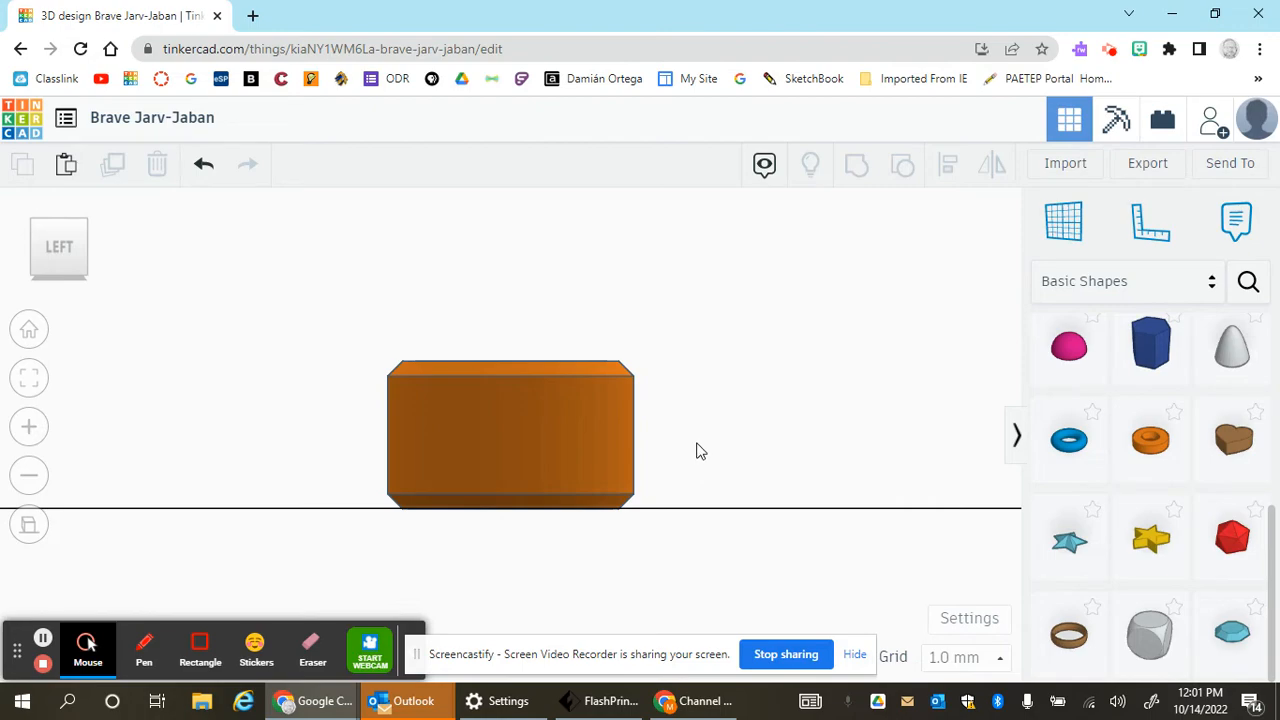
{"action": "right_click_drag", "start_coordinate": [700, 451], "coordinate": [712, 473]}
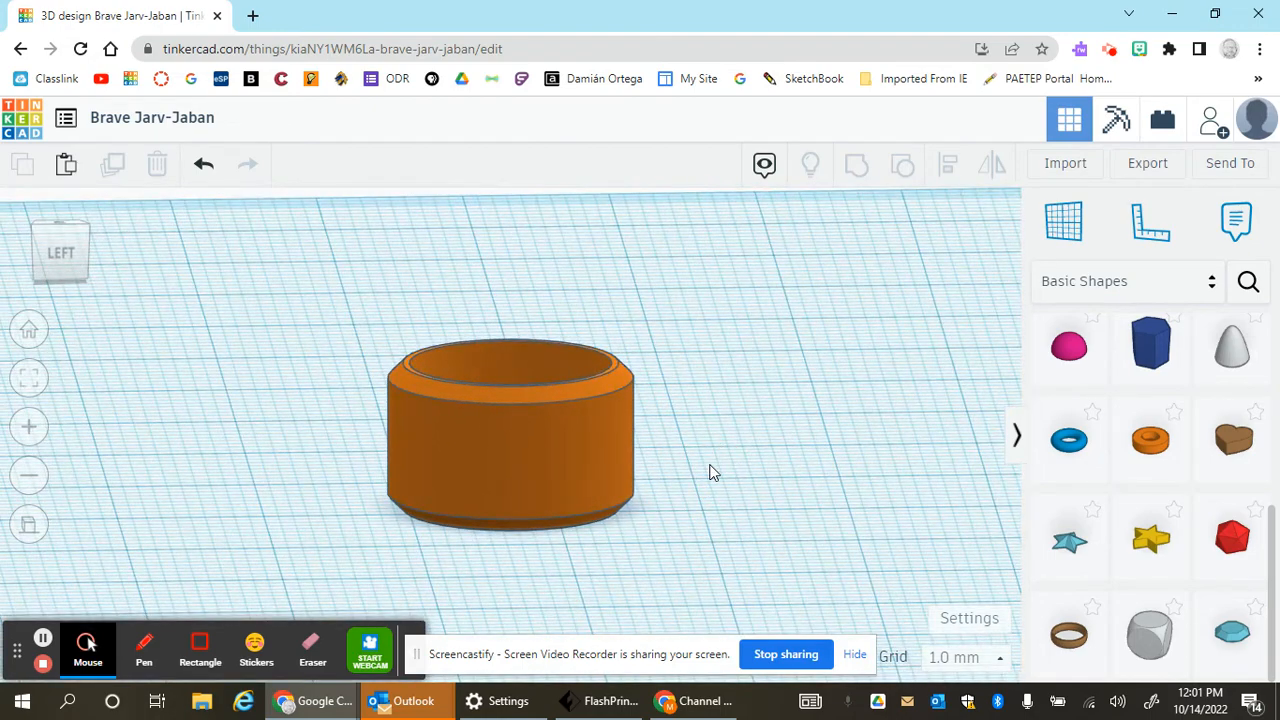
Step: Raise the tube 1 mm above the workplane in the left view and check it from the top back-left corner
{"action": "left_click", "coordinate": [60, 253]}
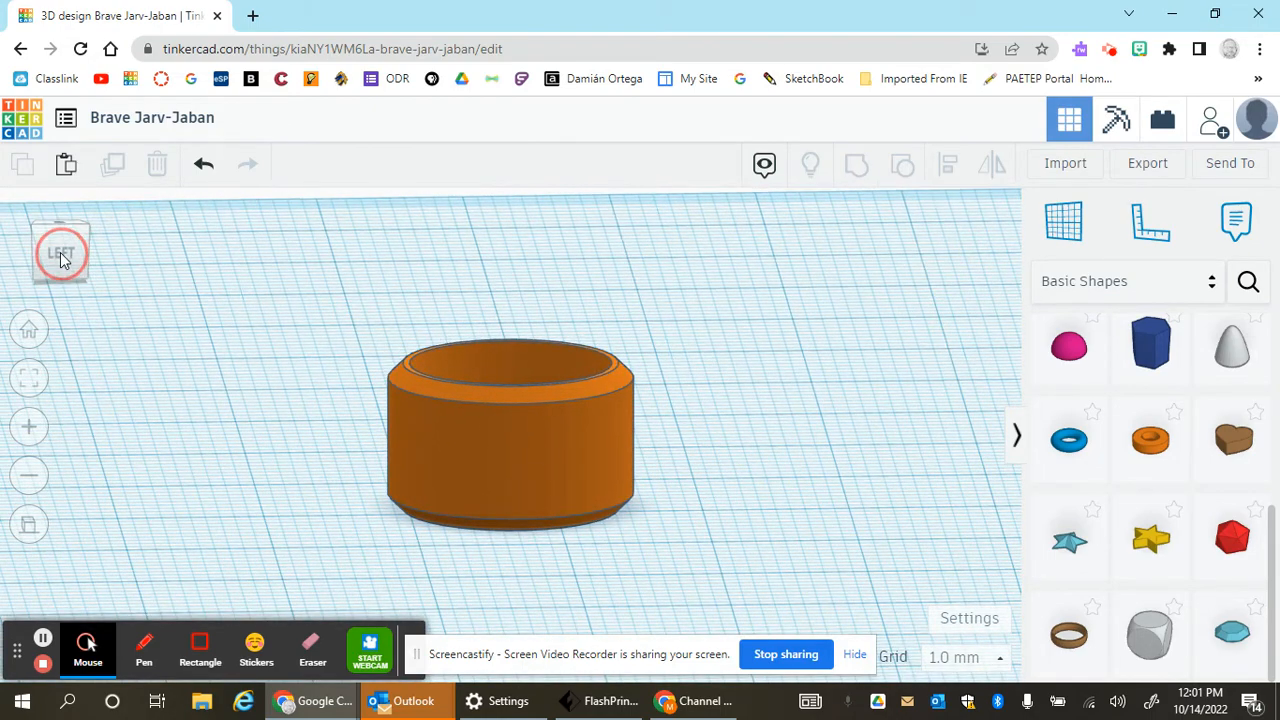
{"action": "left_click", "coordinate": [445, 458]}
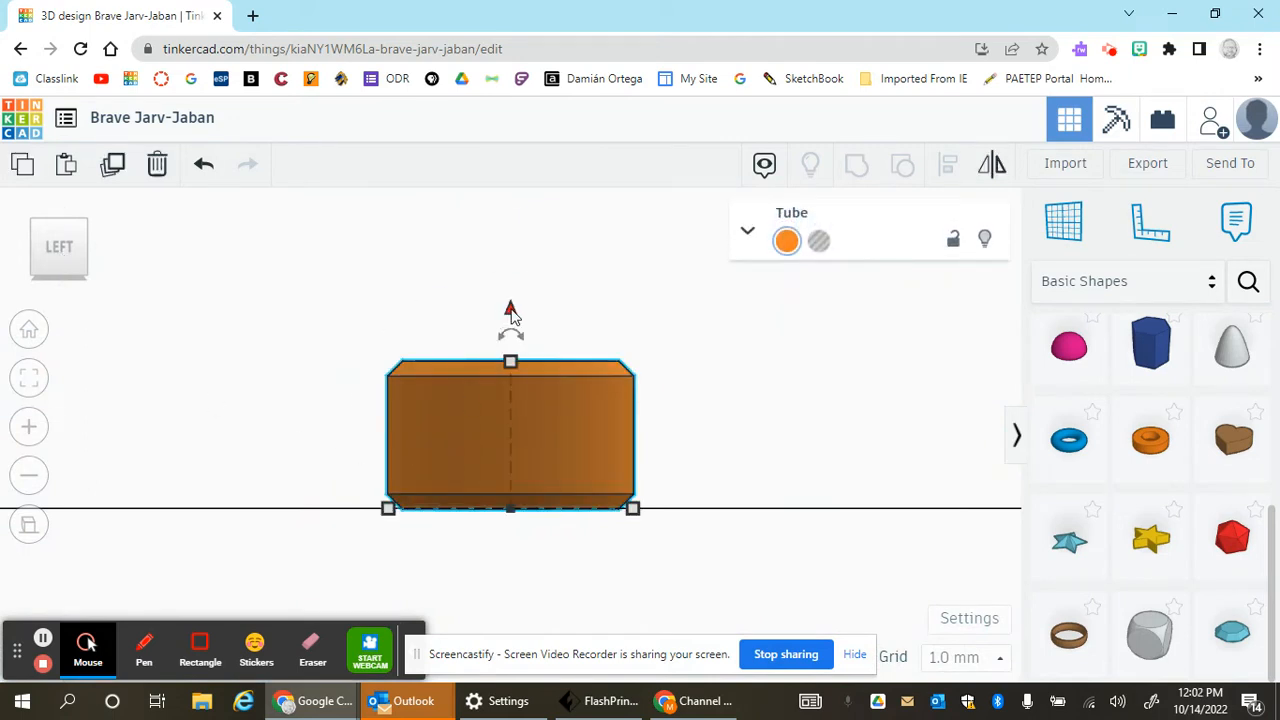
{"action": "left_click_drag", "start_coordinate": [510, 313], "coordinate": [509, 294]}
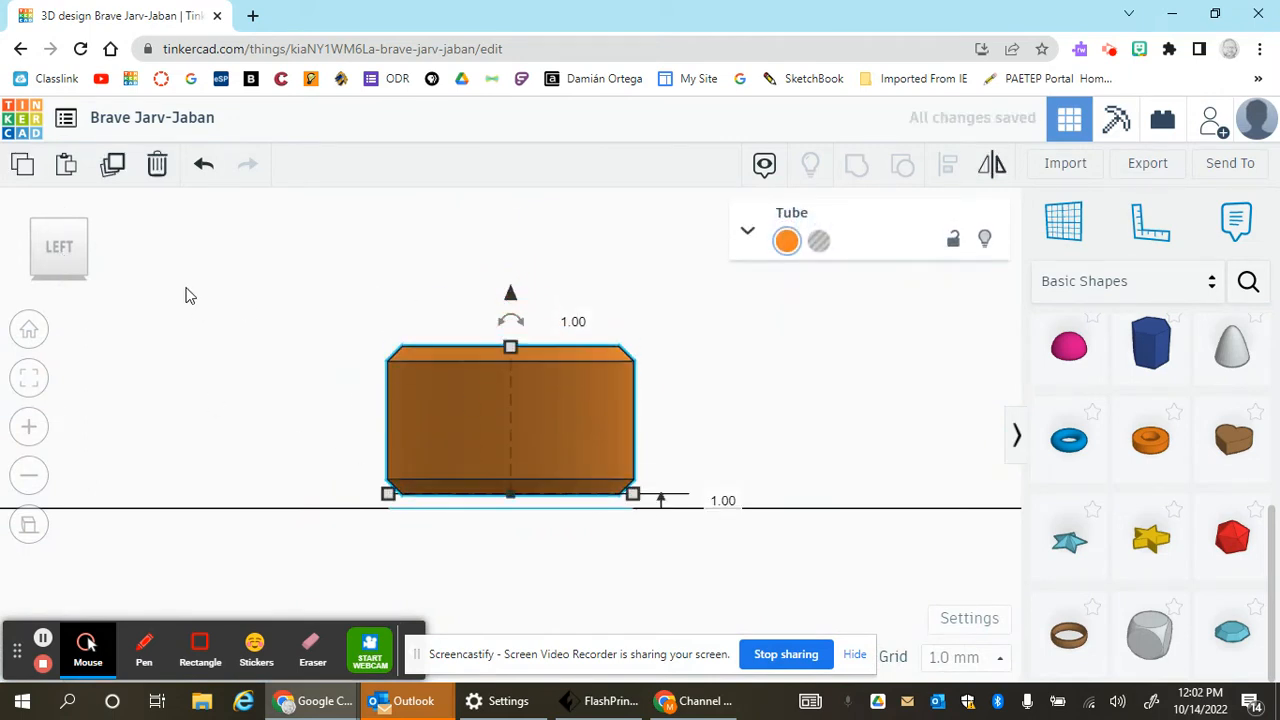
{"action": "left_click", "coordinate": [33, 228]}
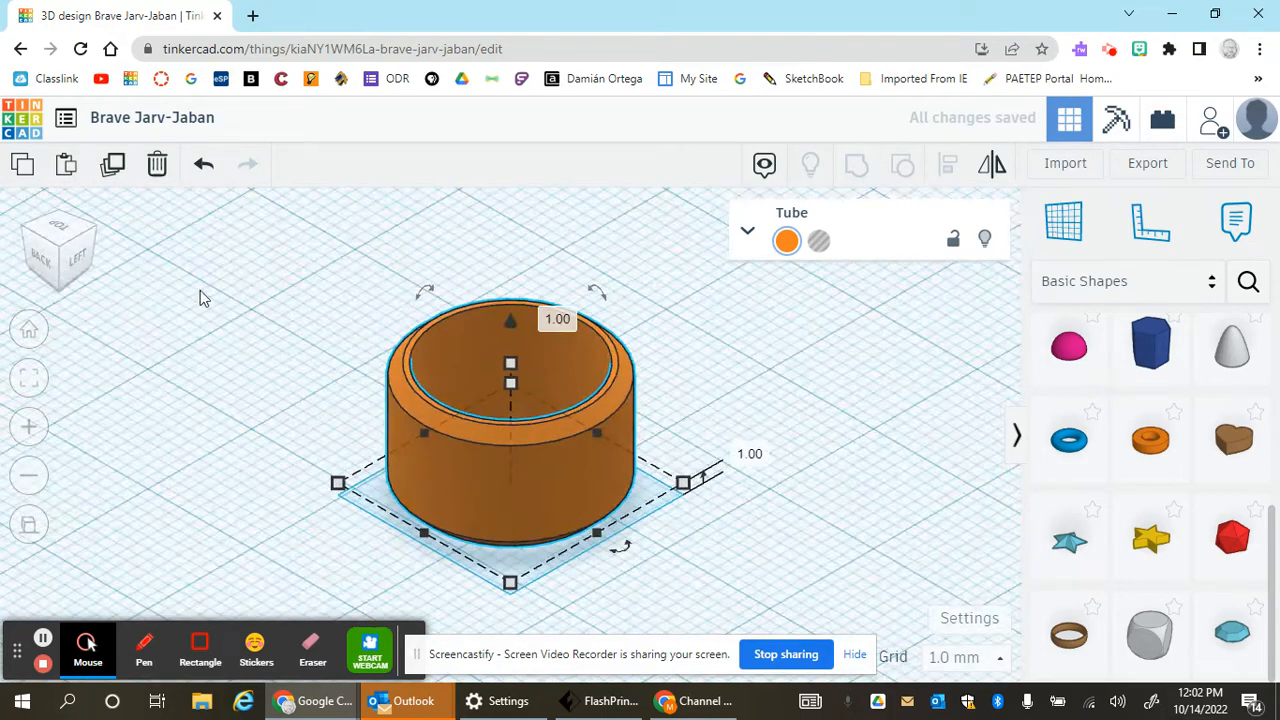
{"action": "left_click", "coordinate": [205, 298]}
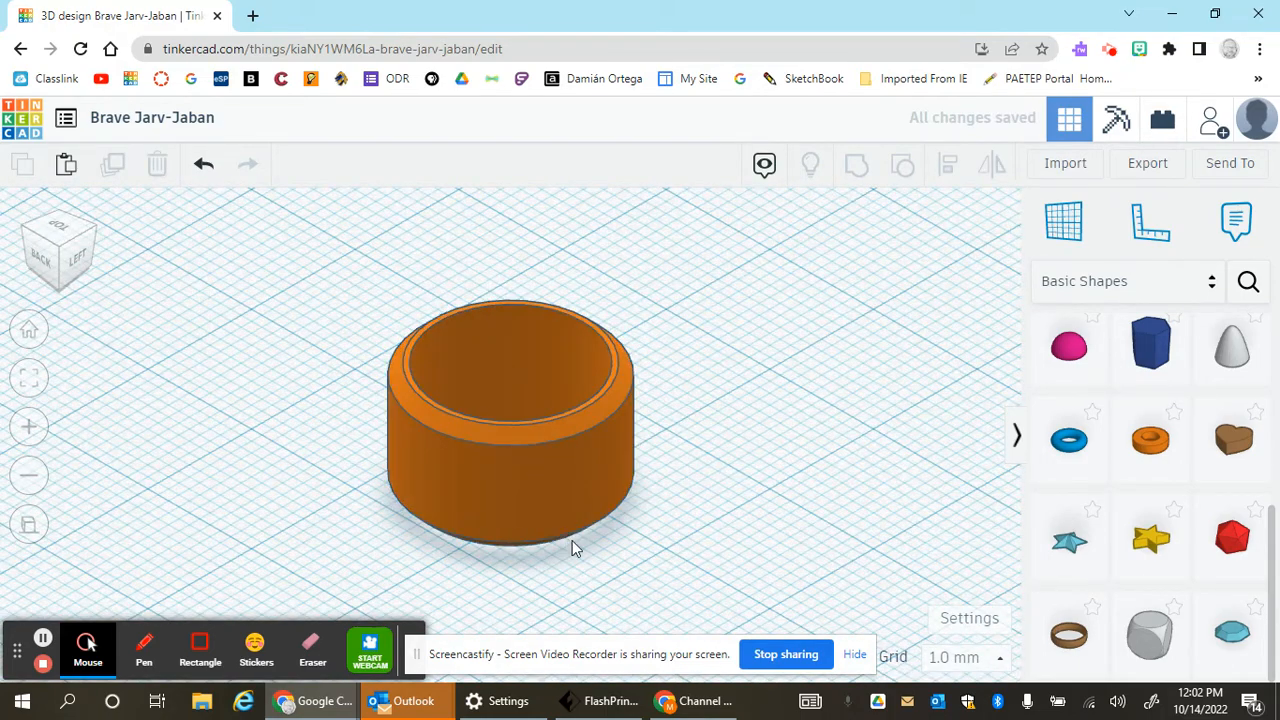
Step: Lower the tube 1 mm back onto the workplane in the left view and deselect it
{"action": "left_click", "coordinate": [78, 255]}
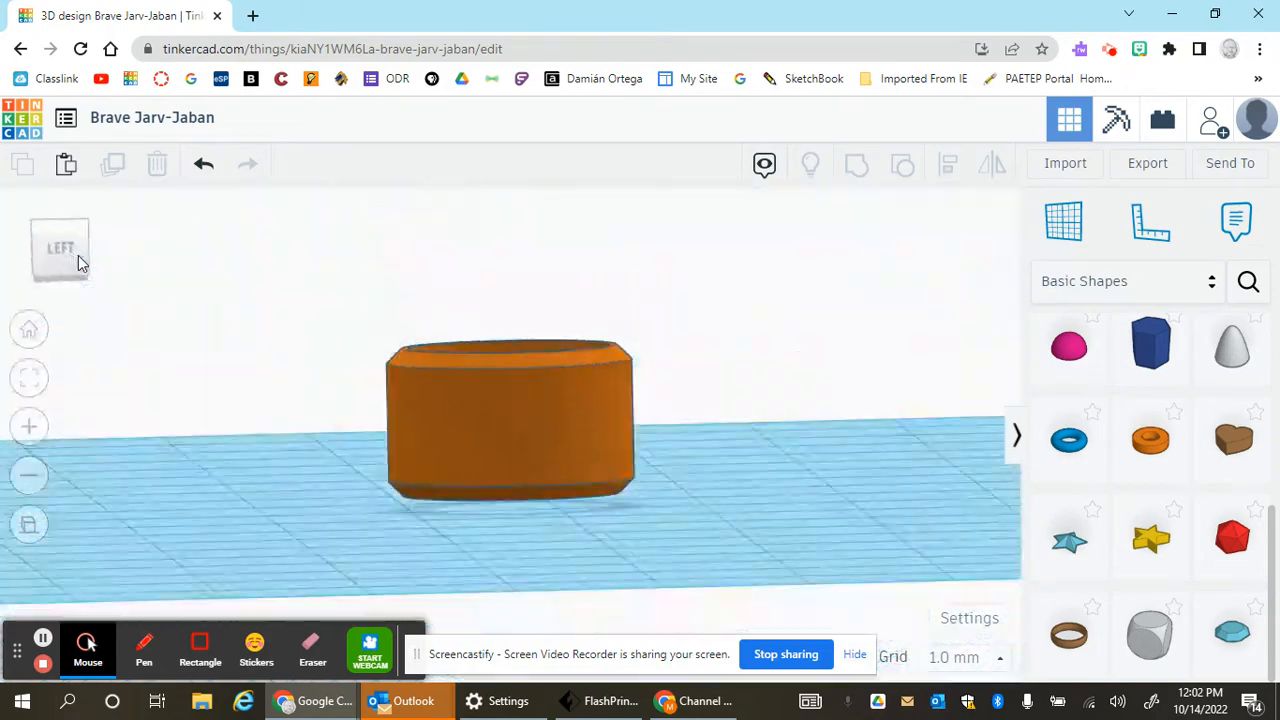
{"action": "left_click", "coordinate": [489, 486]}
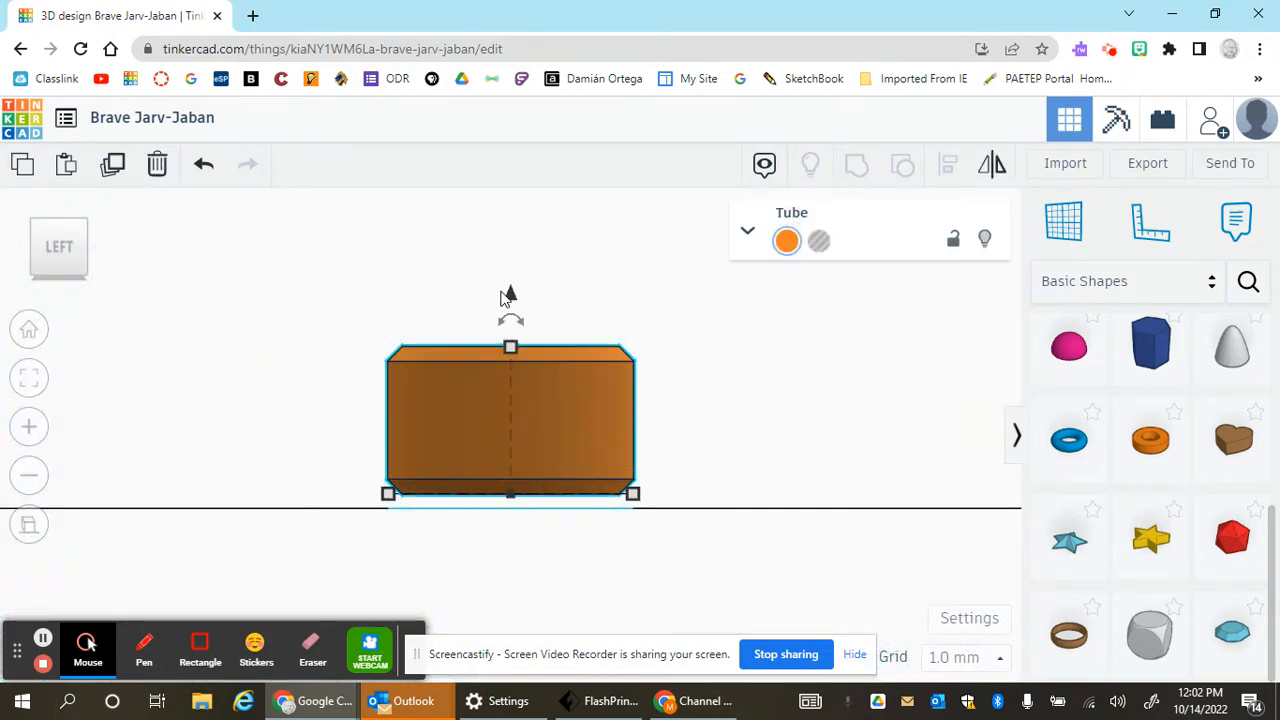
{"action": "left_click_drag", "start_coordinate": [507, 297], "coordinate": [697, 308]}
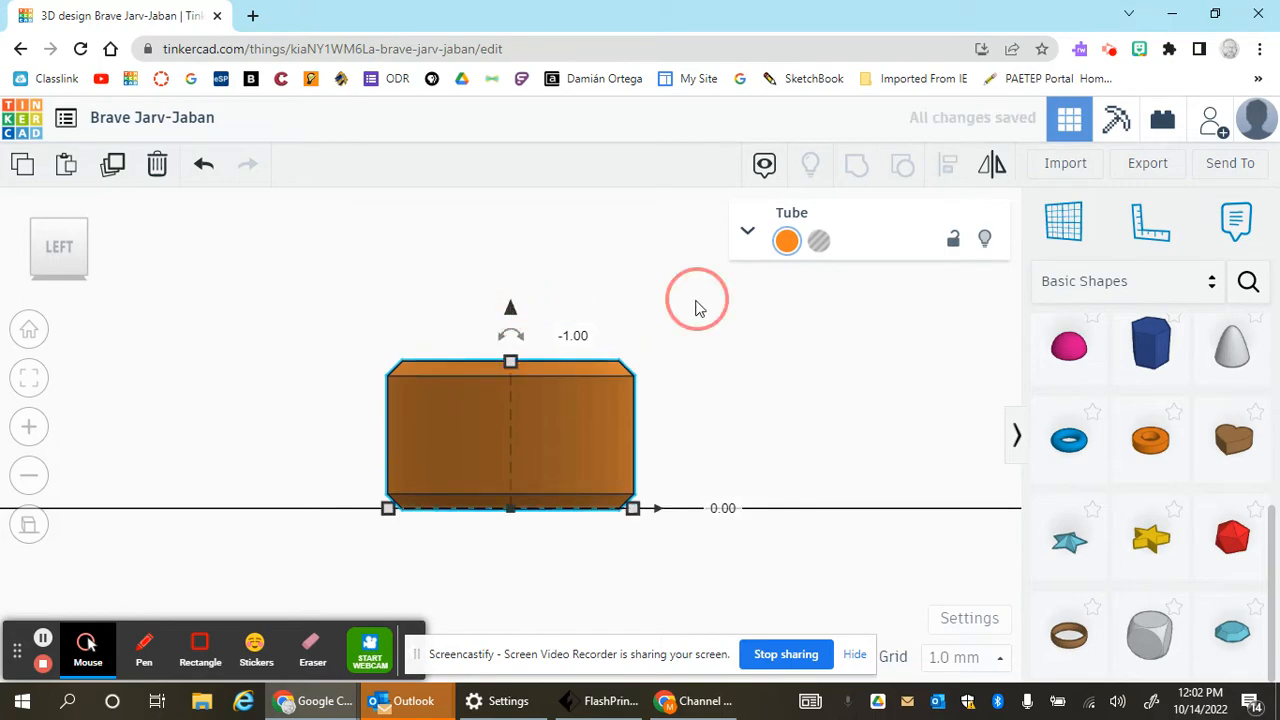
{"action": "left_click", "coordinate": [697, 308]}
Step: Orbit around the tube, return to the home view, fit the tube in view and zoom in and out
{"action": "right_click_drag", "start_coordinate": [224, 380], "coordinate": [262, 428]}
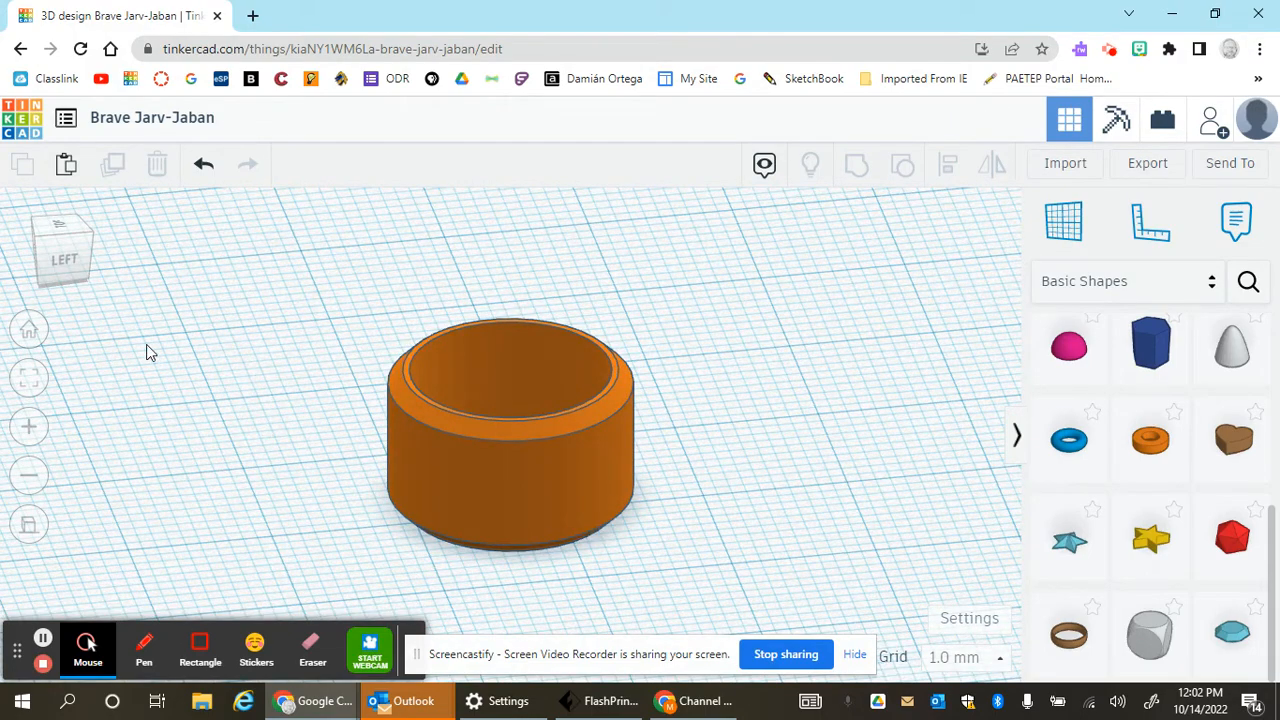
{"action": "left_click", "coordinate": [36, 330]}
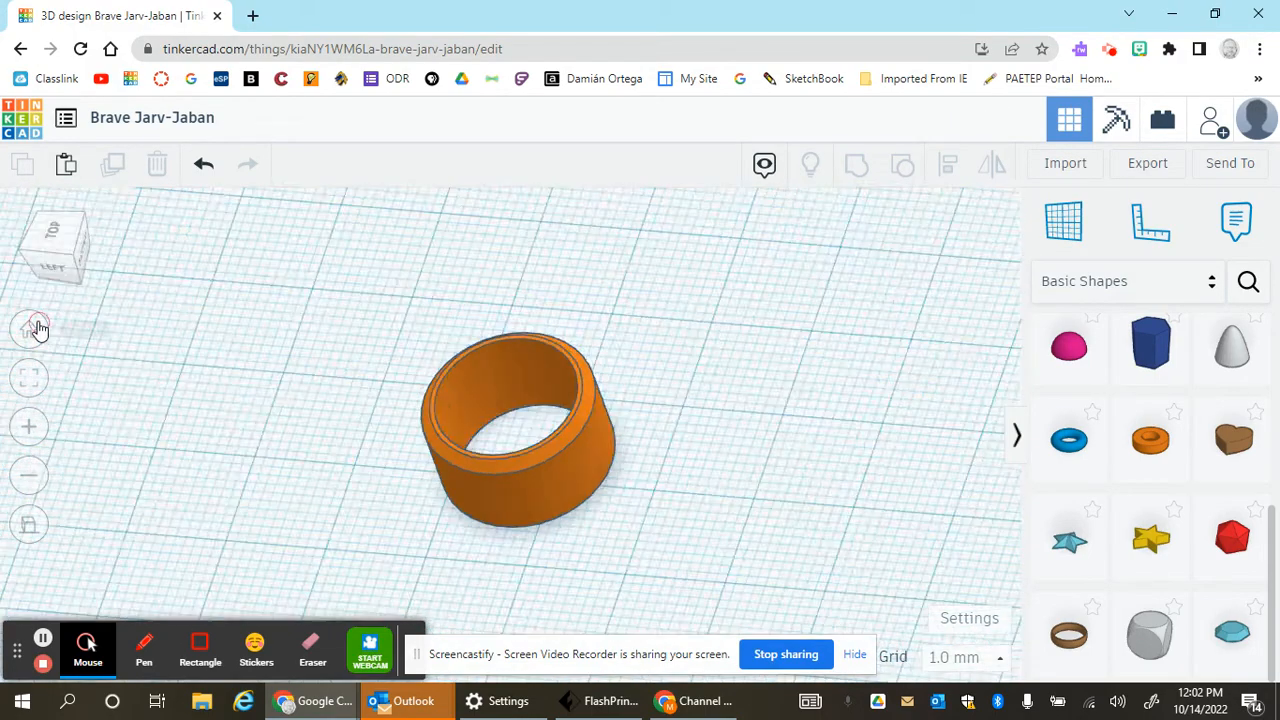
{"action": "left_click", "coordinate": [29, 379]}
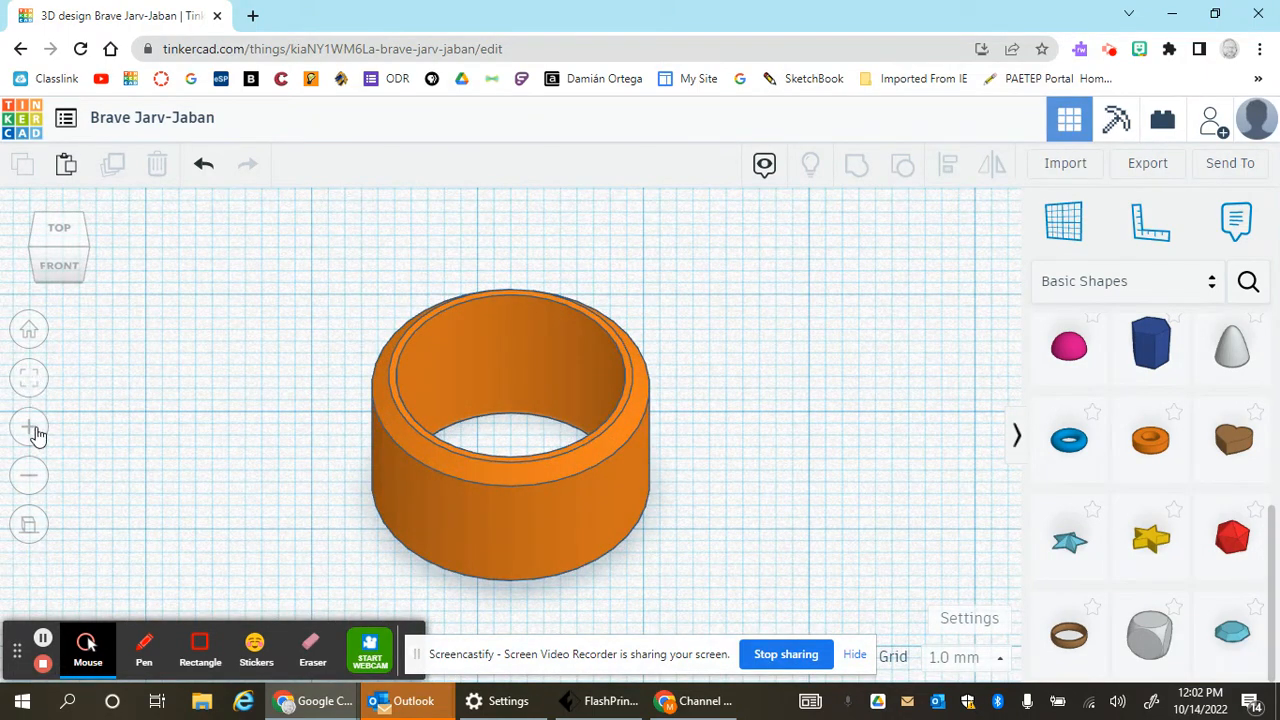
{"action": "scroll", "coordinate": [297, 442], "scroll_direction": "up", "scroll_amount": 1}
{"action": "scroll", "coordinate": [297, 442], "scroll_direction": "down", "scroll_amount": 3}
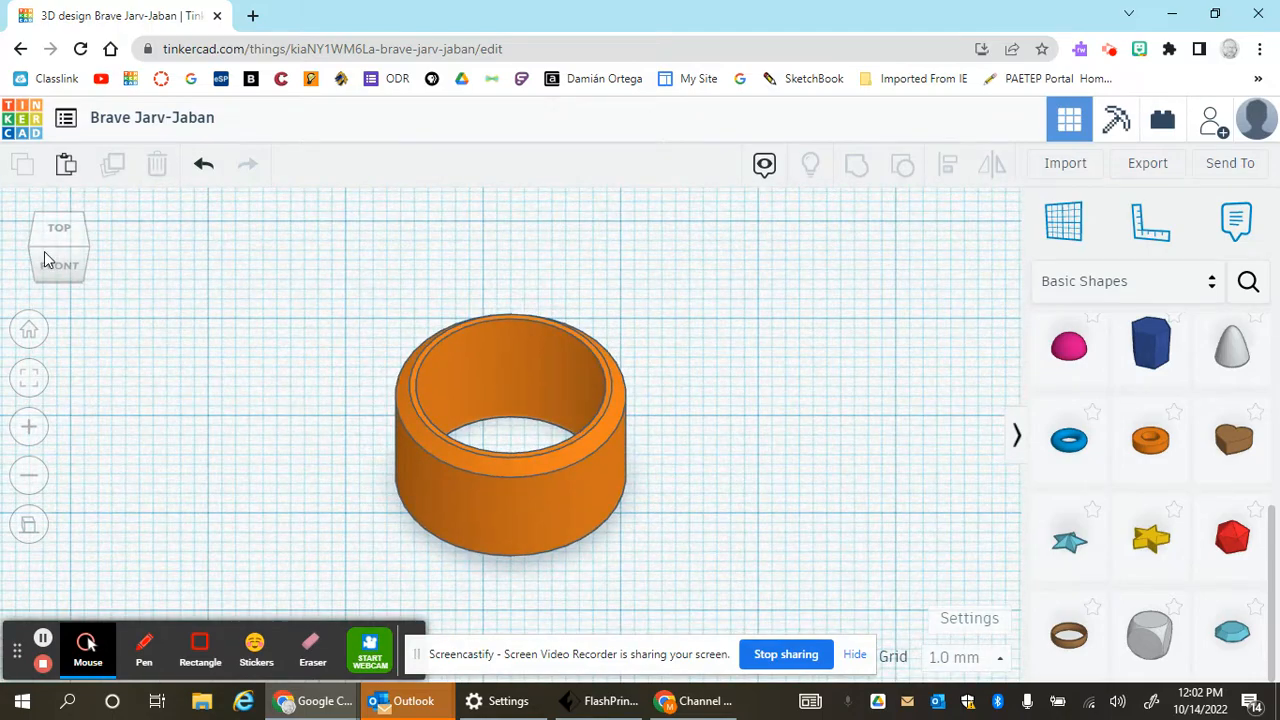
Step: Place a diamond shape on the workplane behind and to the right of the tube, then deselect it
{"action": "right_click_drag", "start_coordinate": [286, 420], "coordinate": [433, 374]}
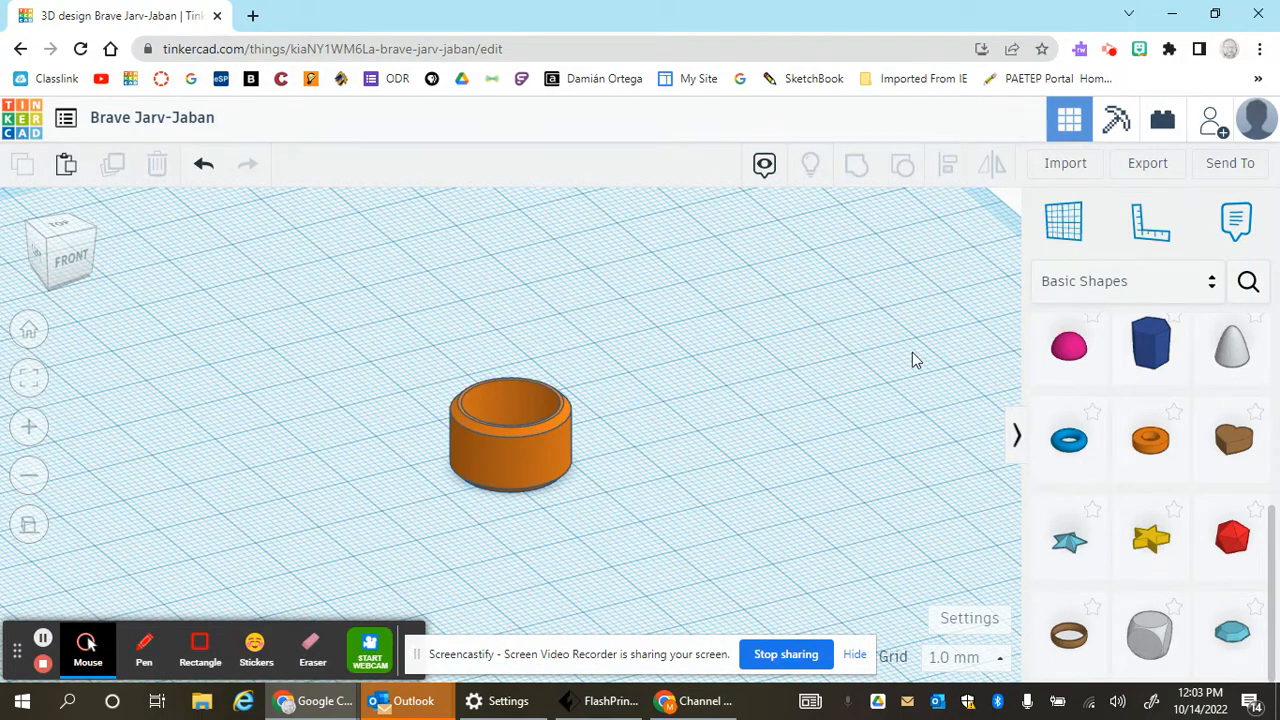
{"action": "left_click_drag", "start_coordinate": [1232, 632], "coordinate": [824, 345]}
{"action": "left_click", "coordinate": [777, 466]}
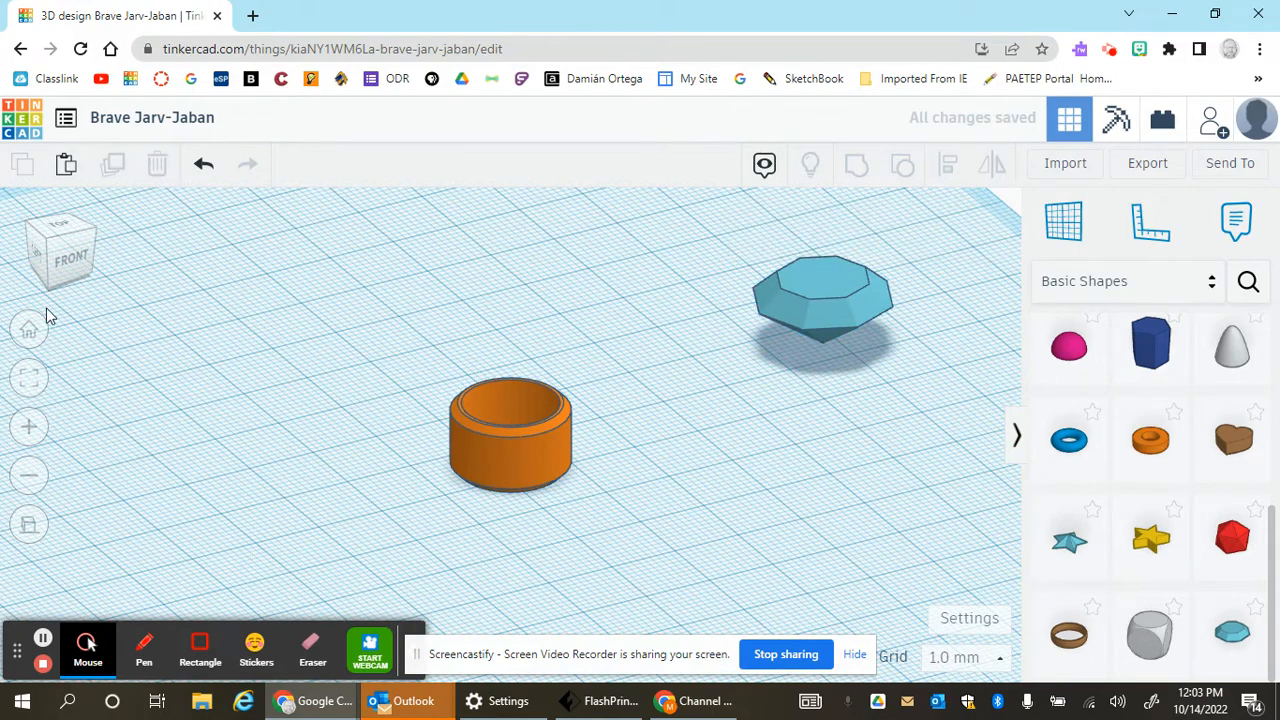
Step: Fit both shapes in view, and focus the view on only the tube by selecting it
{"action": "left_click", "coordinate": [27, 380]}
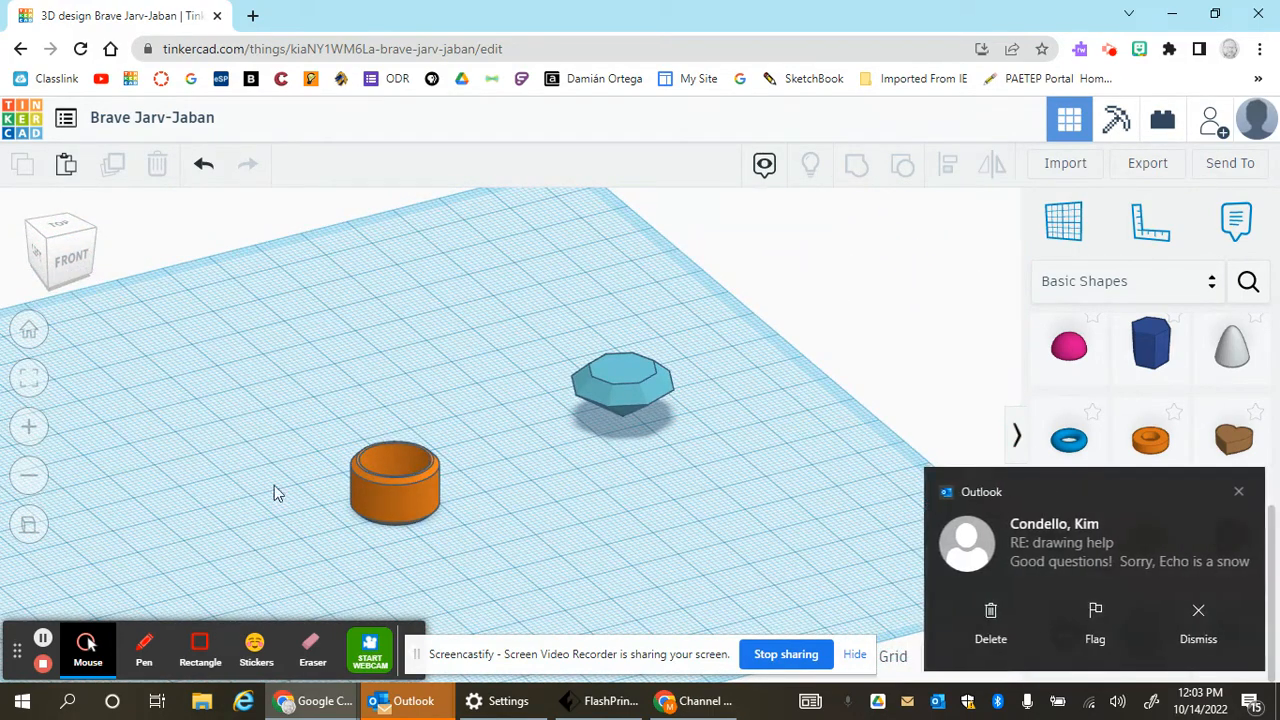
{"action": "left_click", "coordinate": [414, 484]}
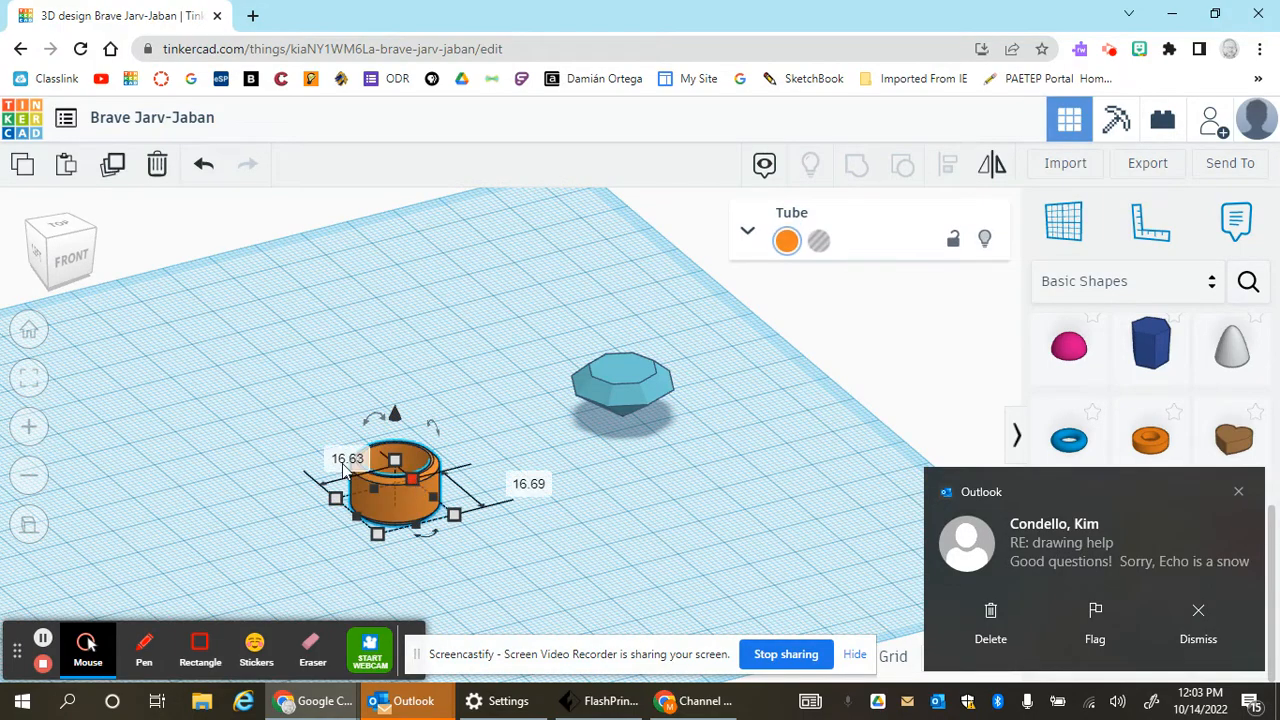
{"action": "left_click", "coordinate": [31, 380]}
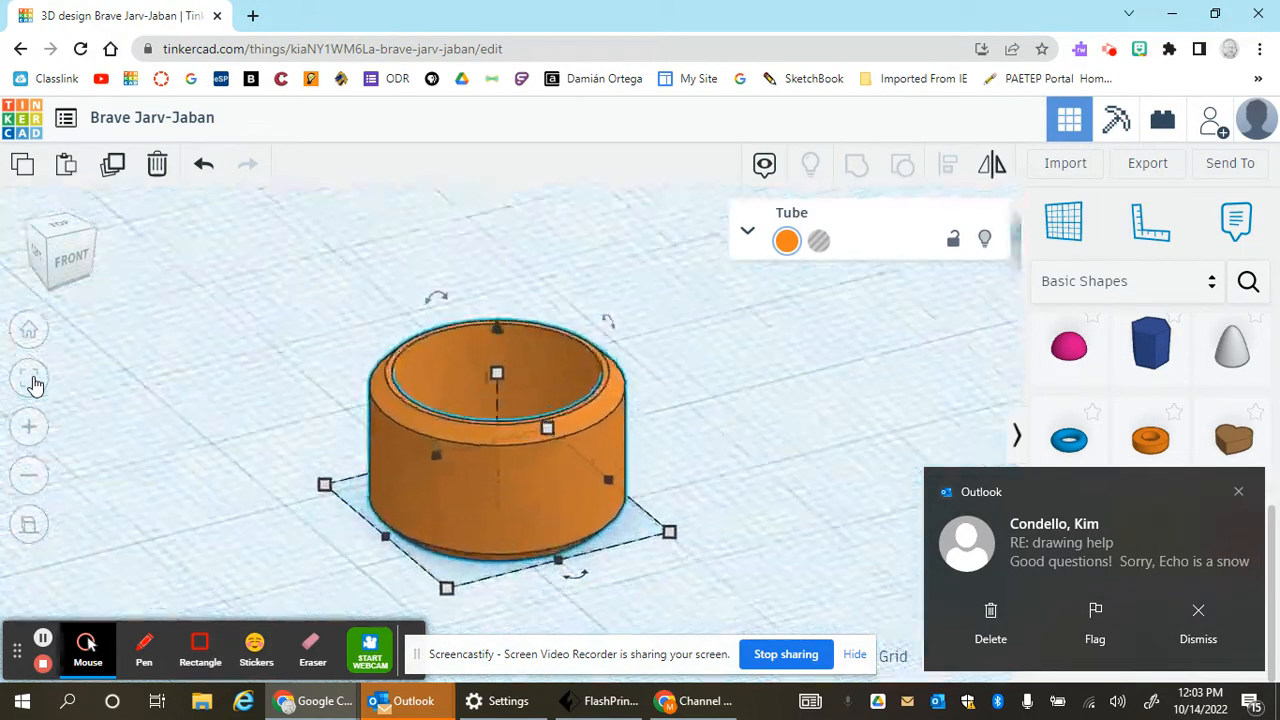